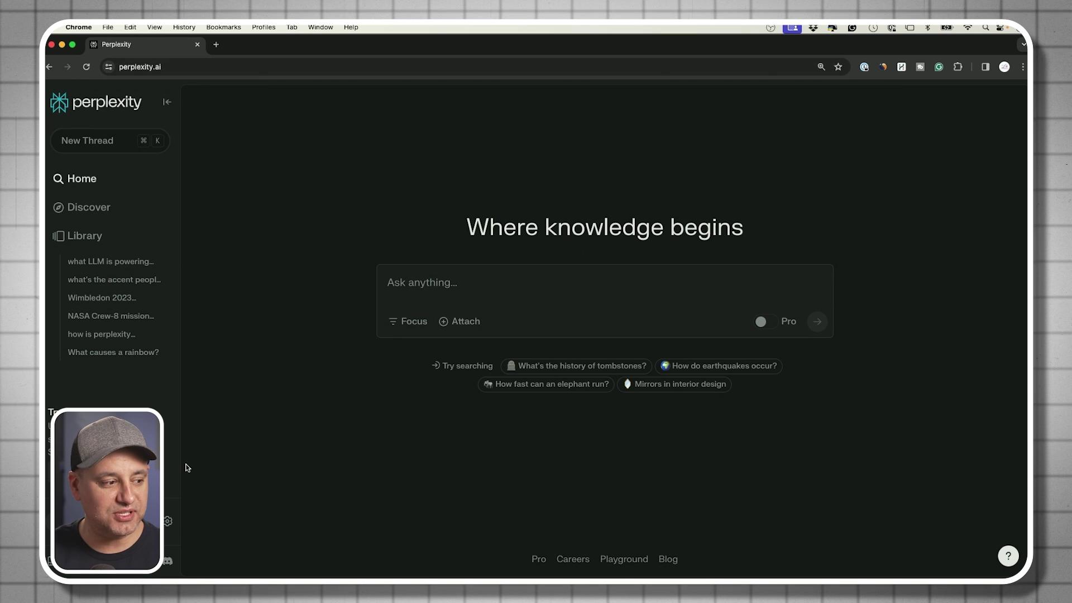
# Look at the app download options, then ask Perplexity 'what is generative ai'
pyautogui.click(75, 559)
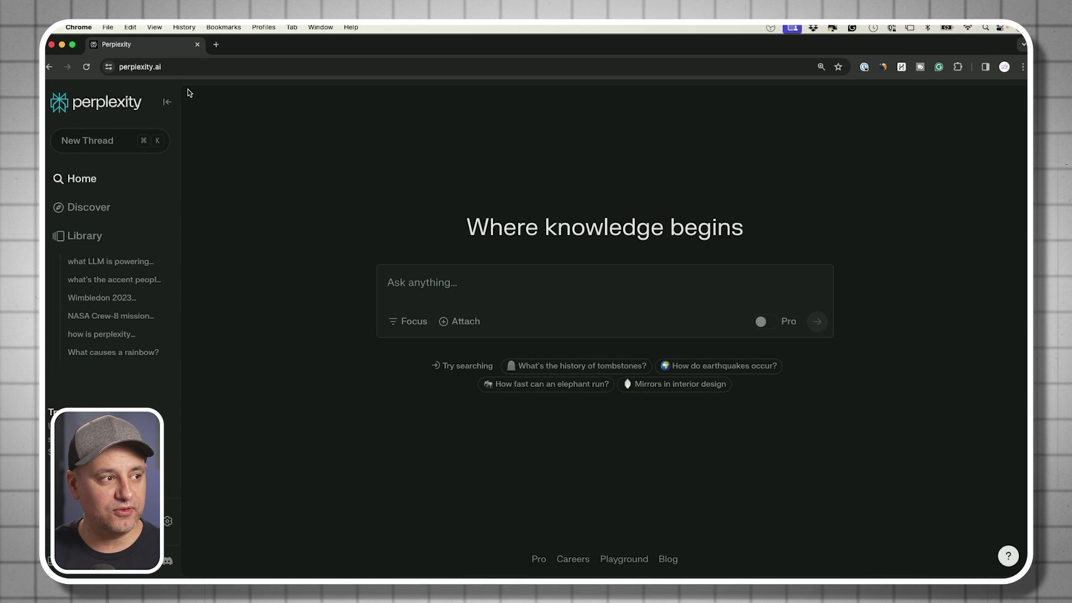
pyautogui.click(480, 280)
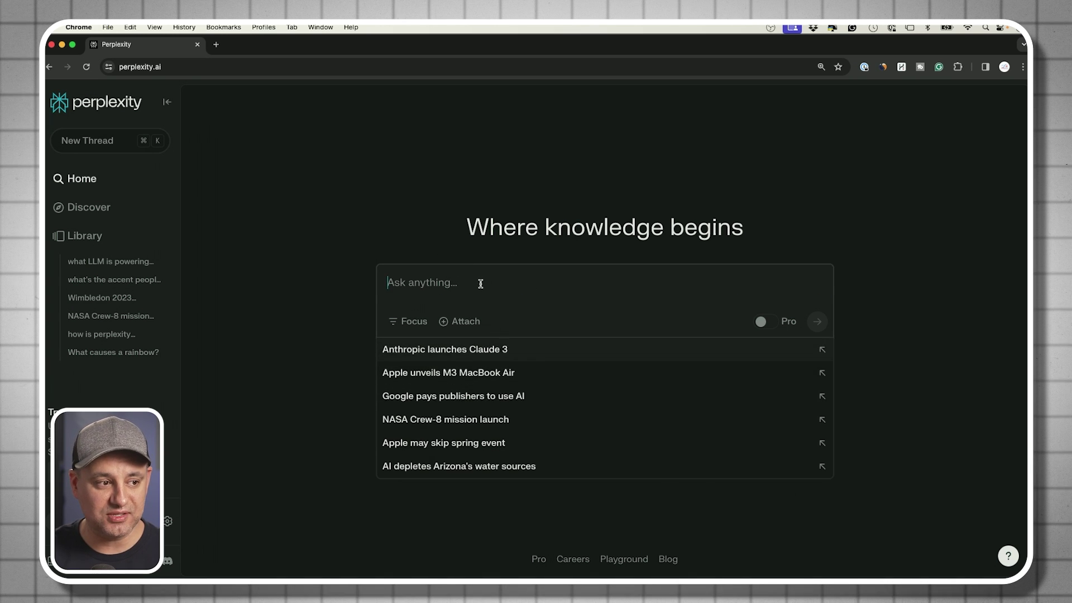
pyautogui.write('what is')
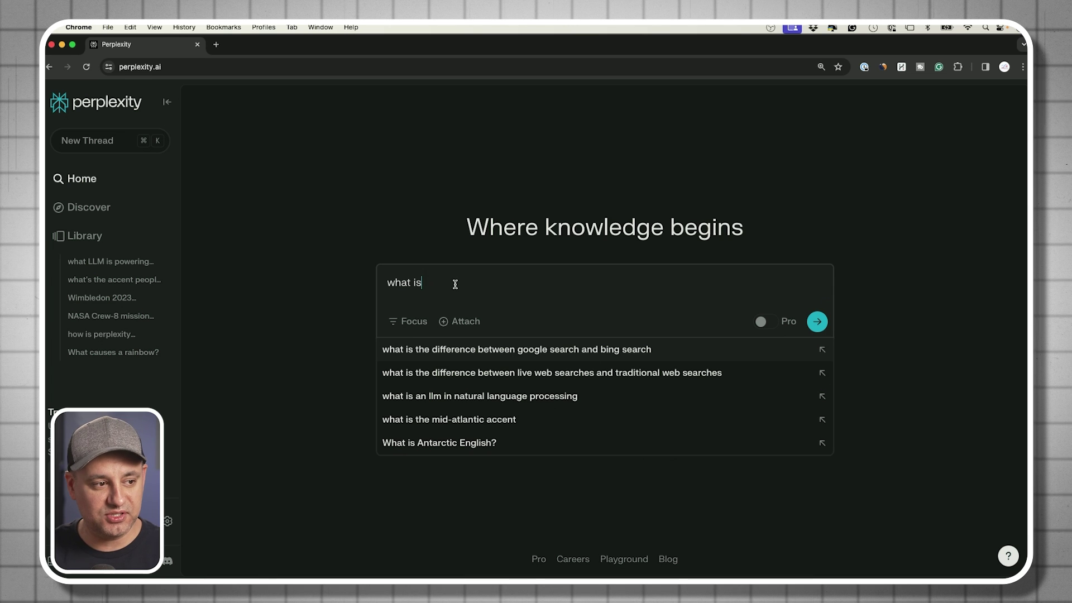
pyautogui.write('generative ai')
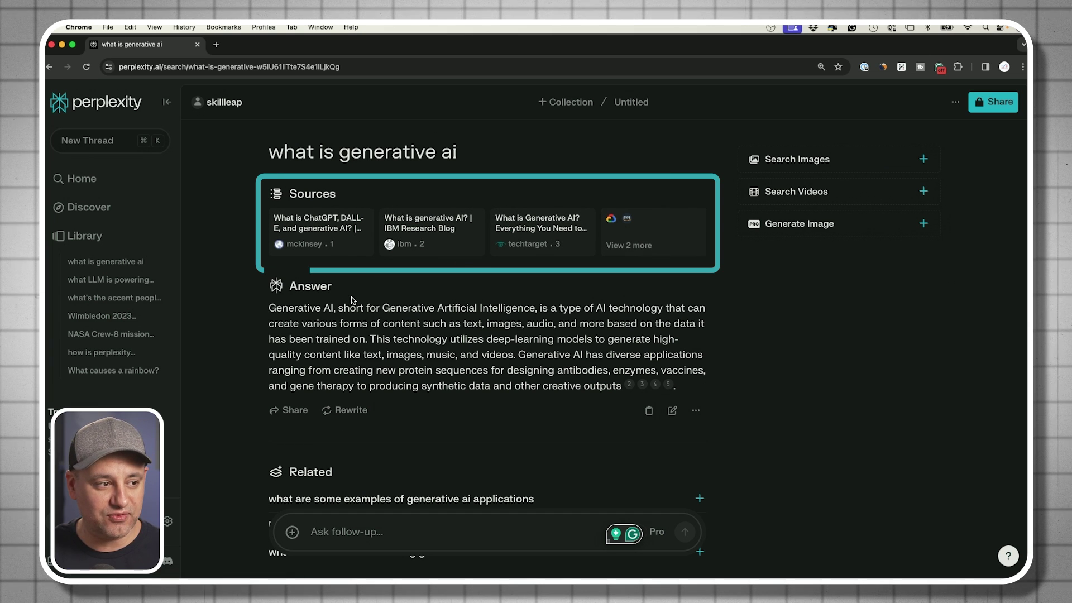
# Scroll down to the answer, then select and deselect its paragraph
pyautogui.scroll(-1, 293, 287)
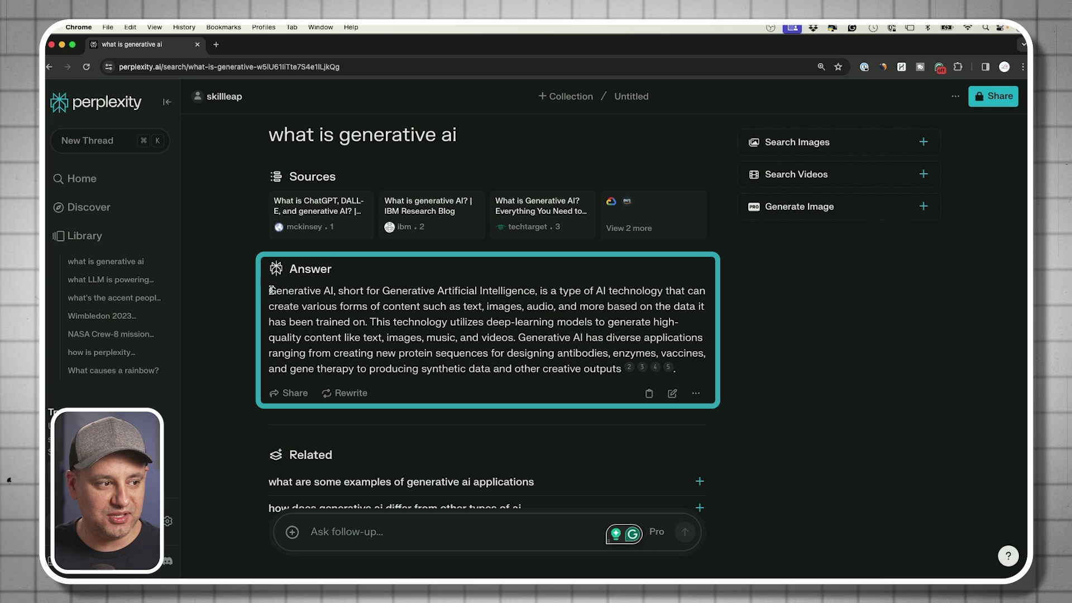
pyautogui.moveTo(271, 291); pyautogui.dragTo(621, 364)
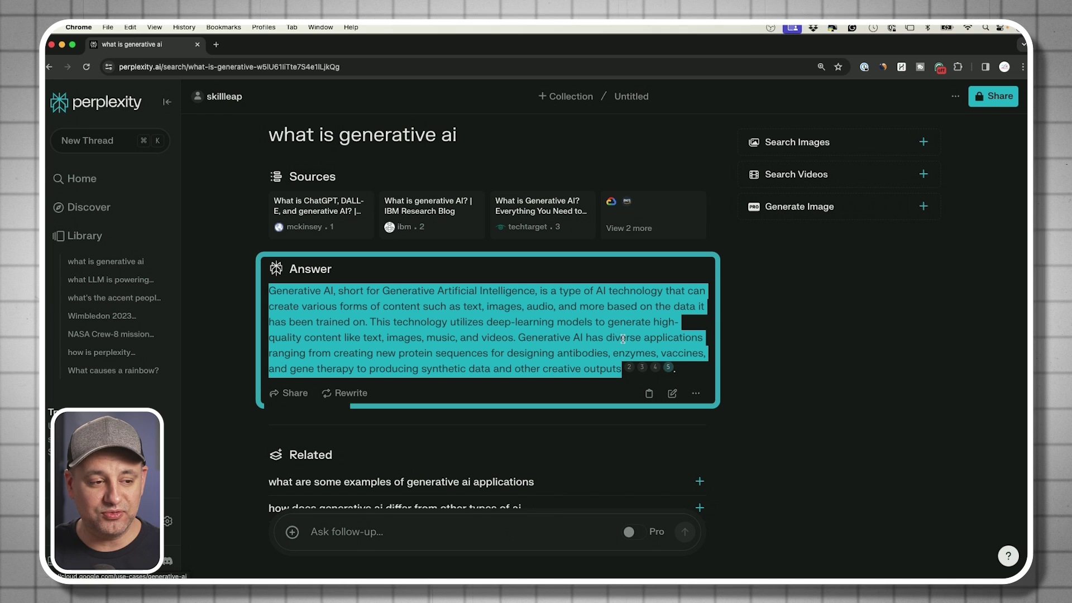
pyautogui.click(623, 339)
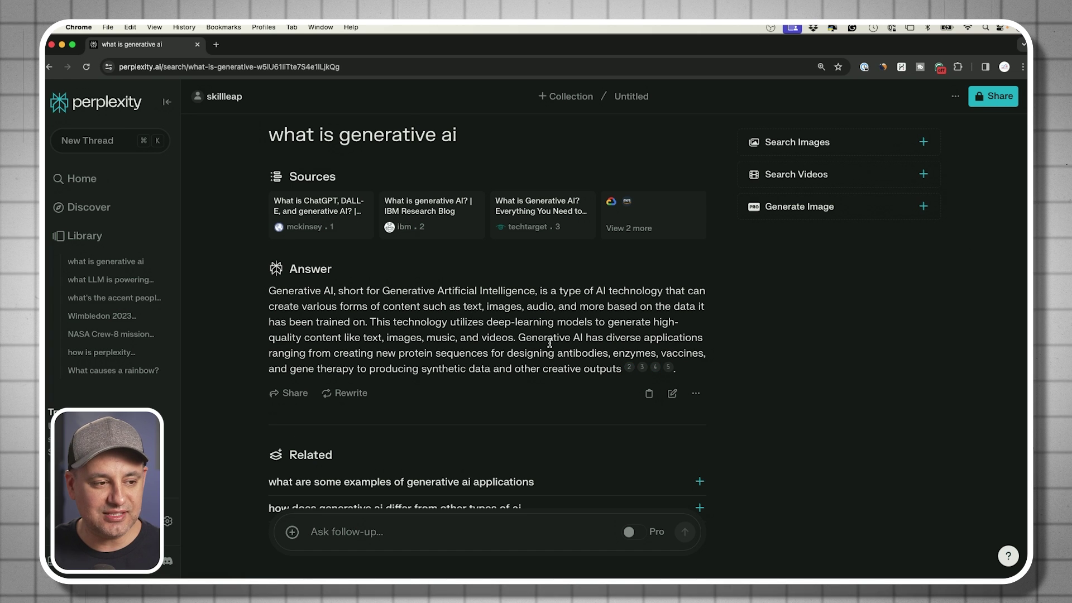
# Check the Rewrite model choices without rewriting, then copy a share link to the answer
pyautogui.click(345, 394)
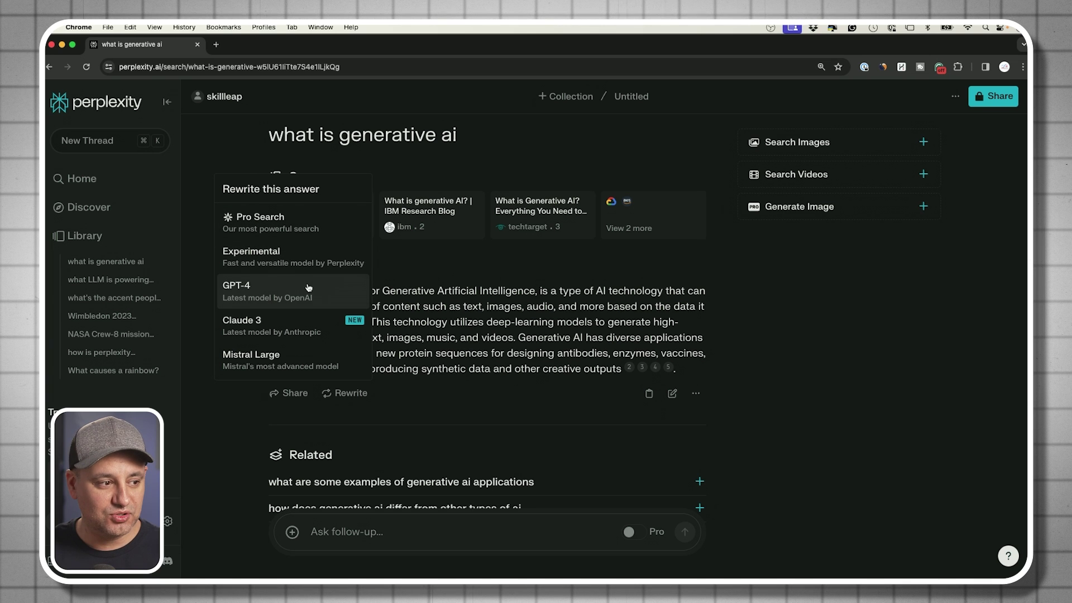
pyautogui.click(432, 332)
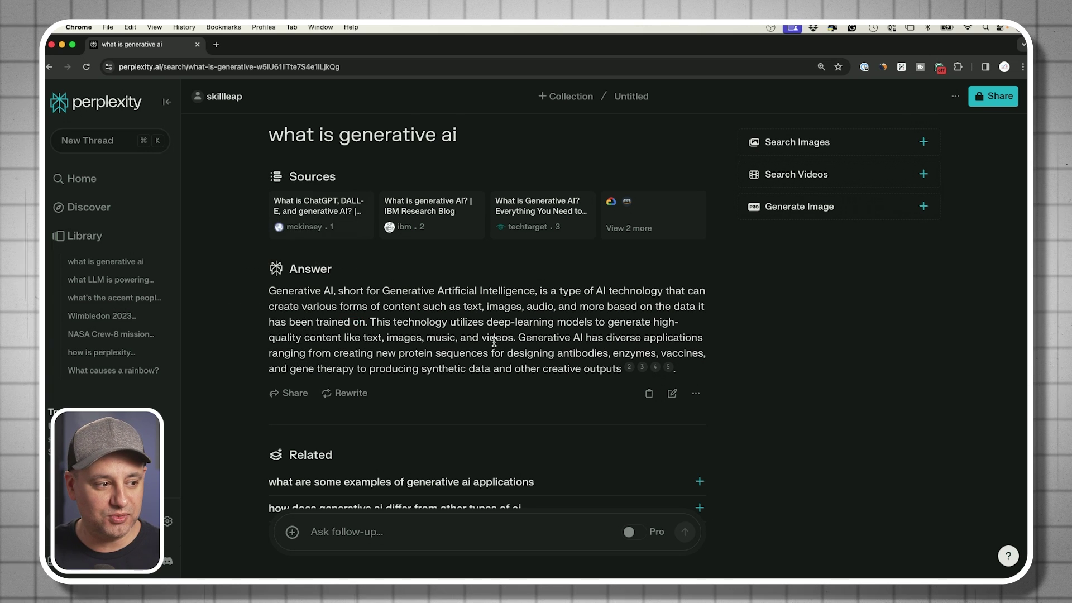
pyautogui.click(293, 394)
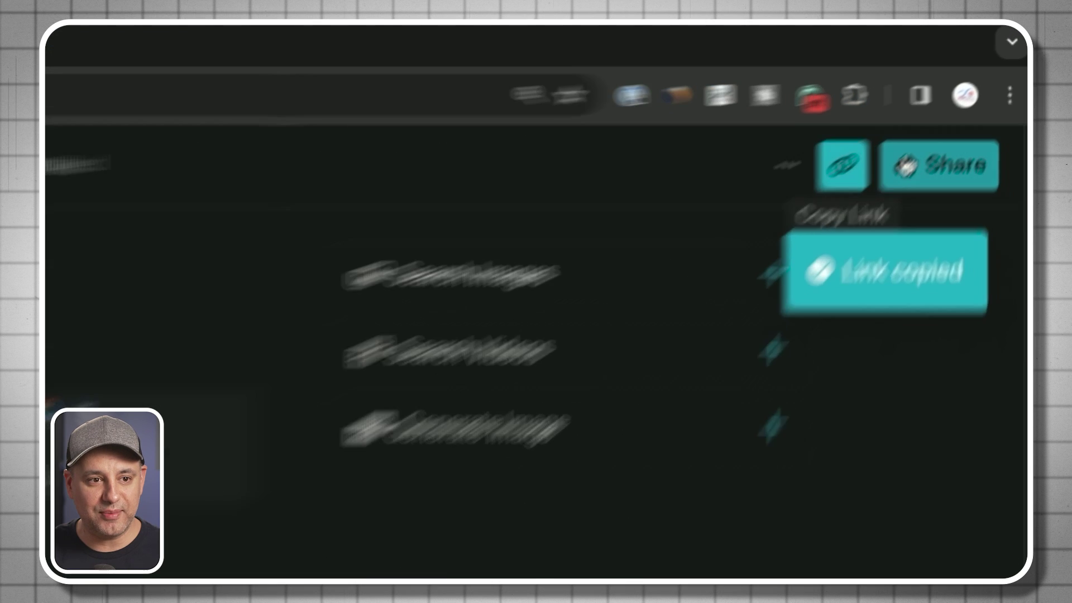
# Copy the thread's link and review its view-access sharing options
pyautogui.click(800, 208)
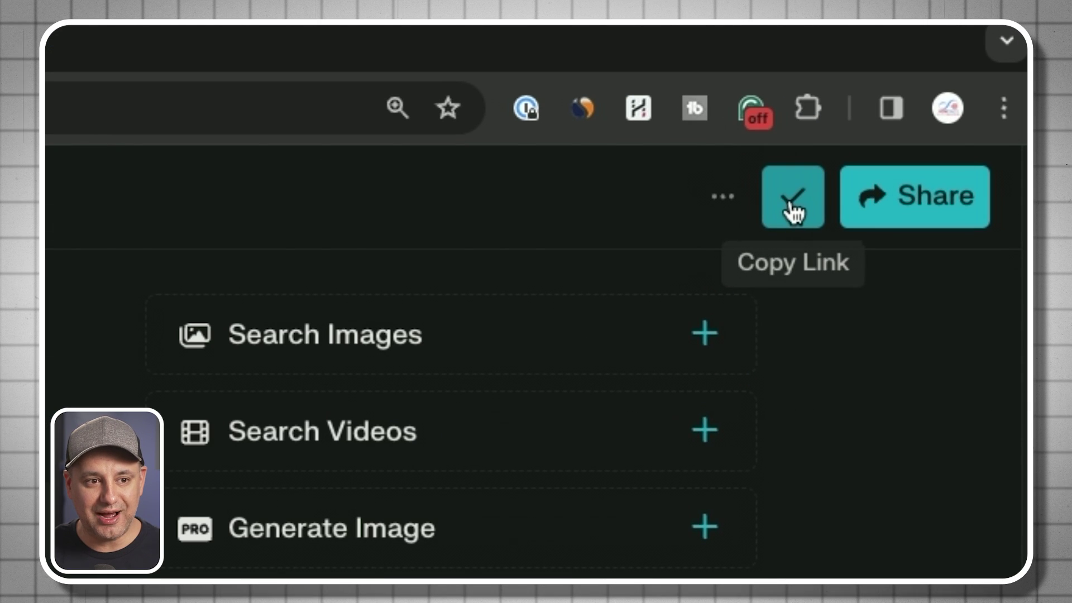
pyautogui.click(886, 208)
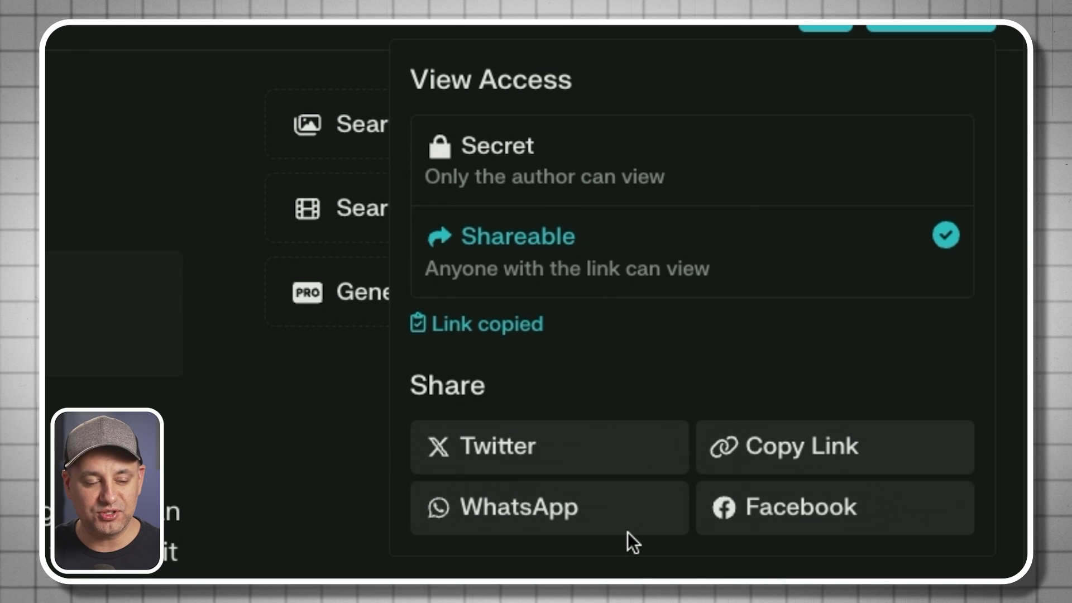
pyautogui.click(689, 574)
# Add related images and videos to the answer, then play and close one video
pyautogui.click(413, 131)
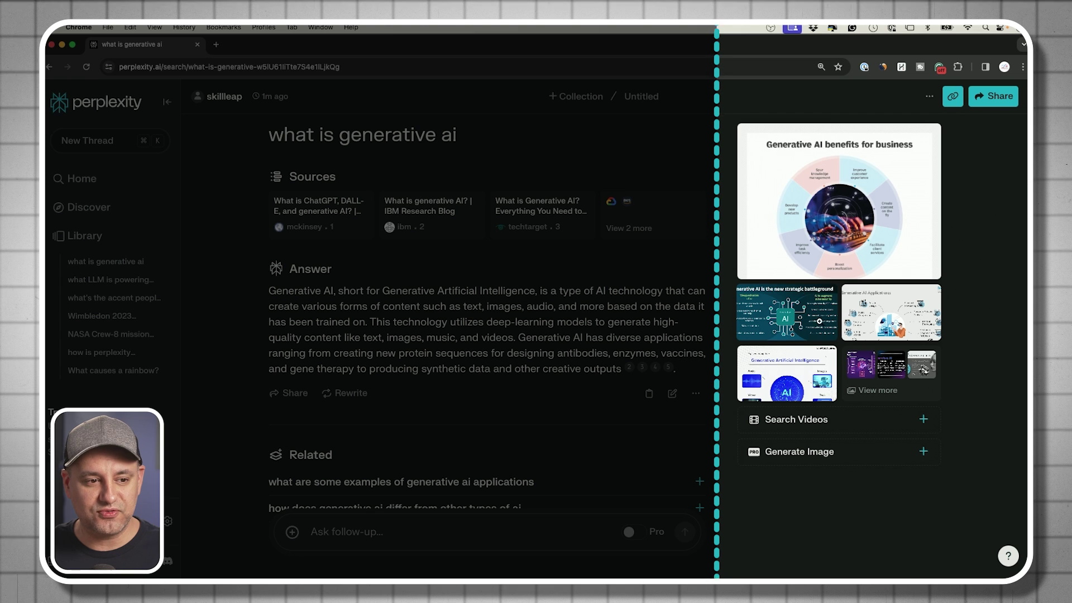
pyautogui.click(811, 419)
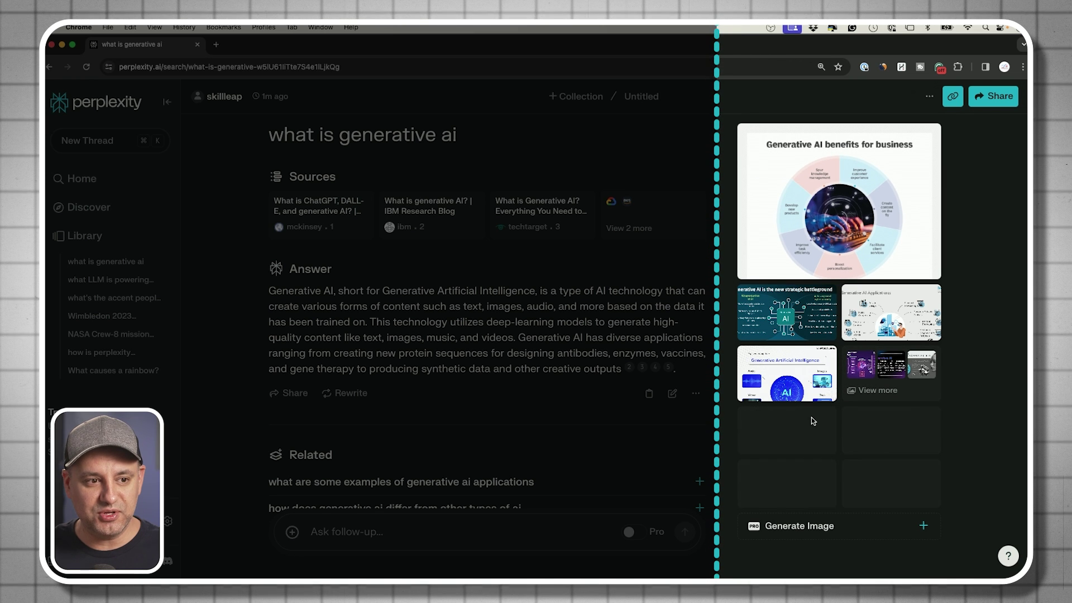
pyautogui.scroll(-1, 998, 408)
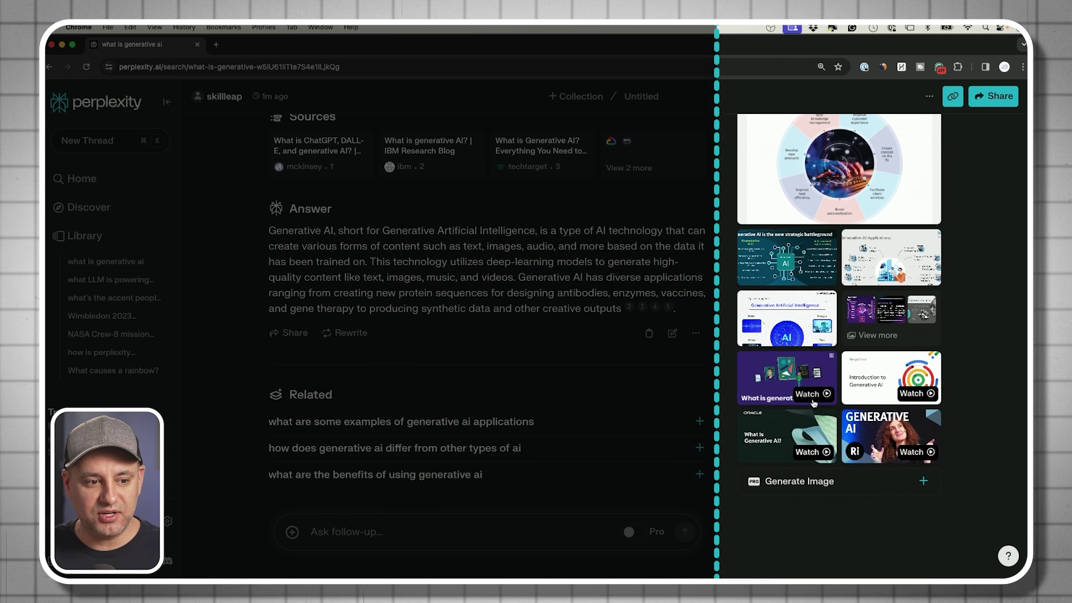
pyautogui.click(772, 383)
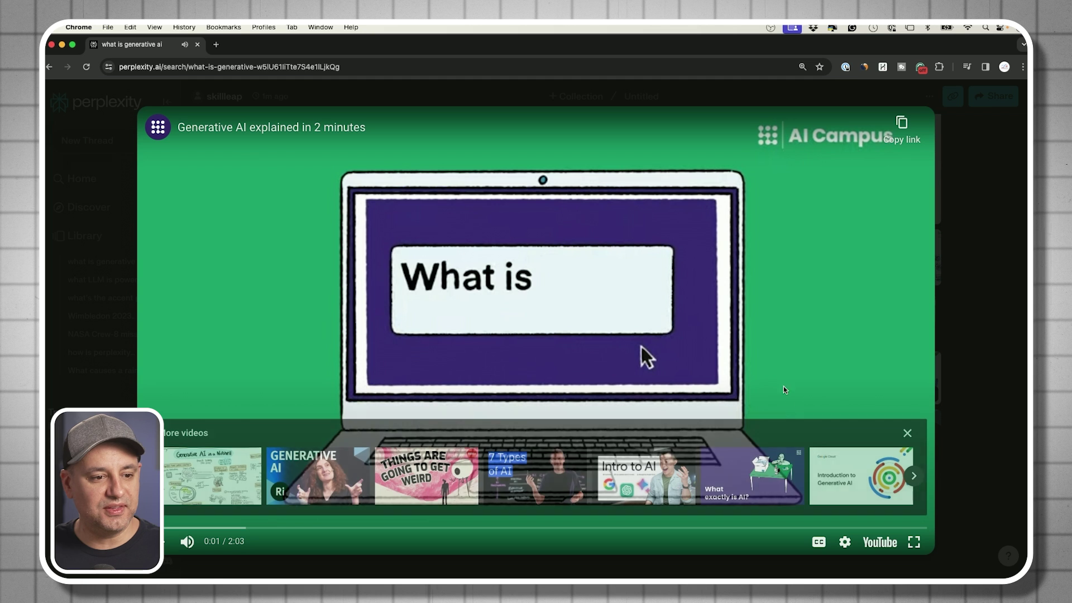
pyautogui.click(993, 349)
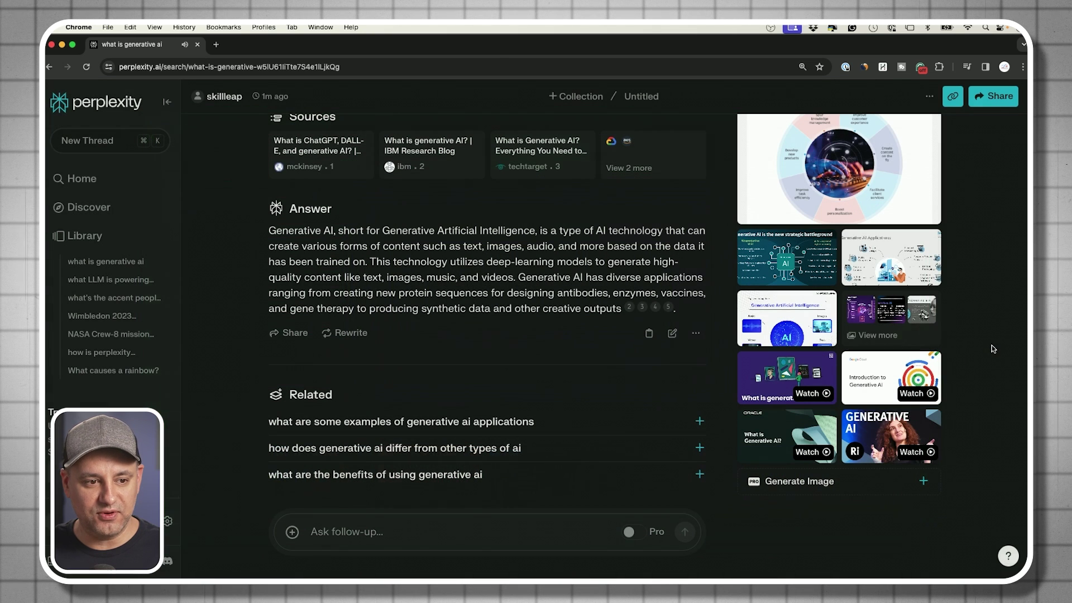
pyautogui.scroll(-2, 763, 437)
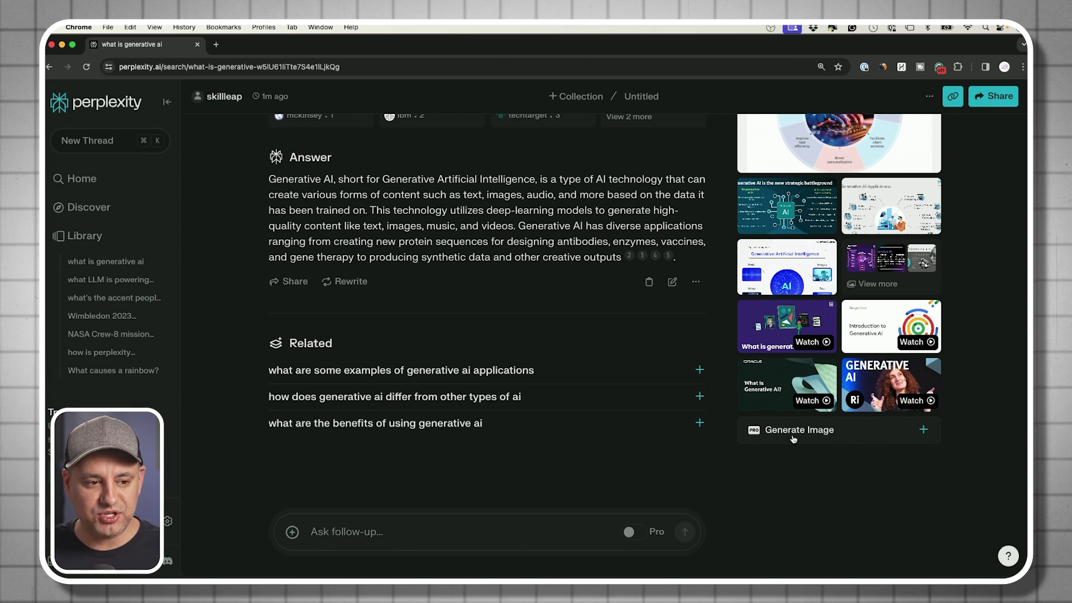
pyautogui.moveTo(651, 535)
pyautogui.scroll(5, 652, 166)
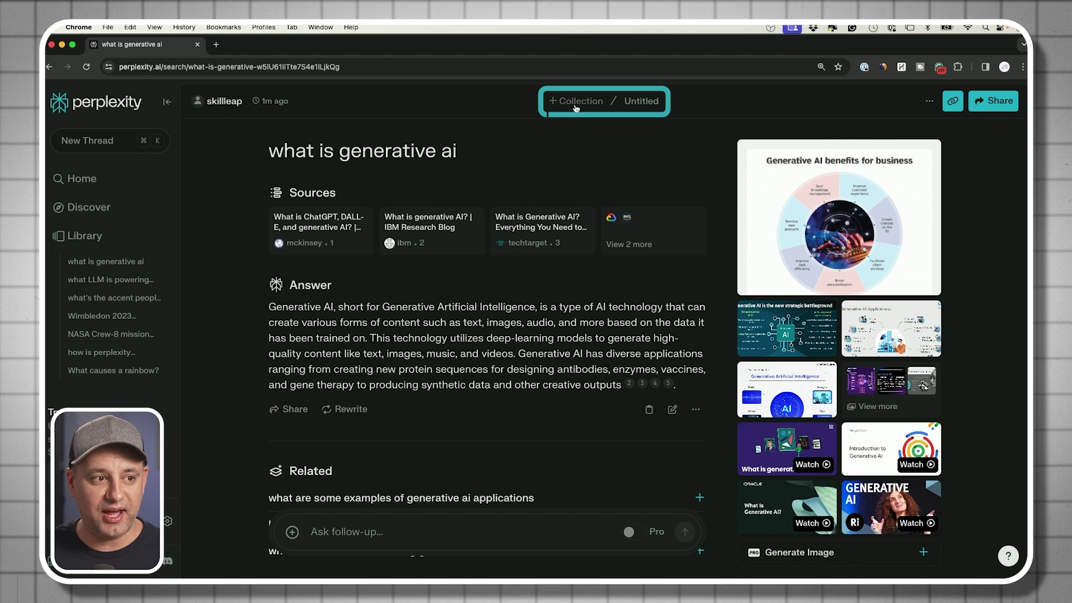
# Create a shareable 'Generative AI' collection with an emoji icon
pyautogui.click(573, 104)
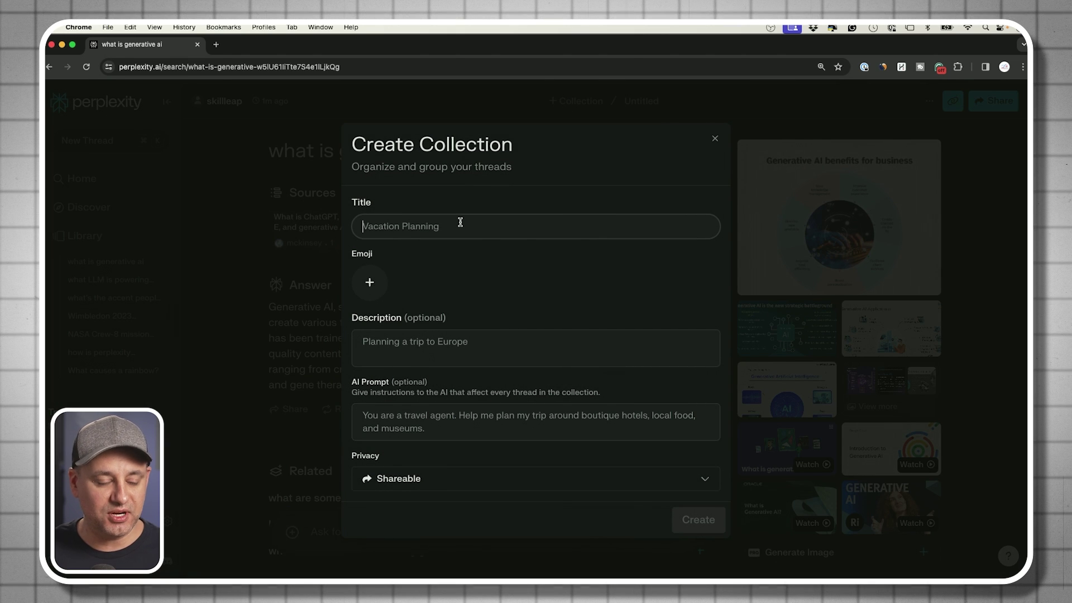
pyautogui.write('Ge')
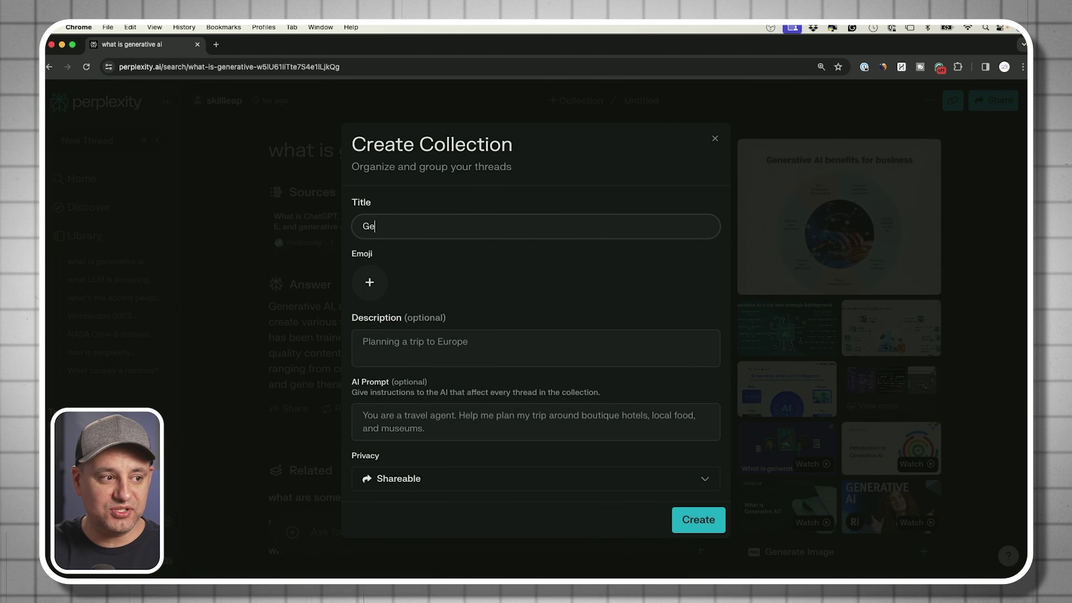
pyautogui.write('nerative AI')
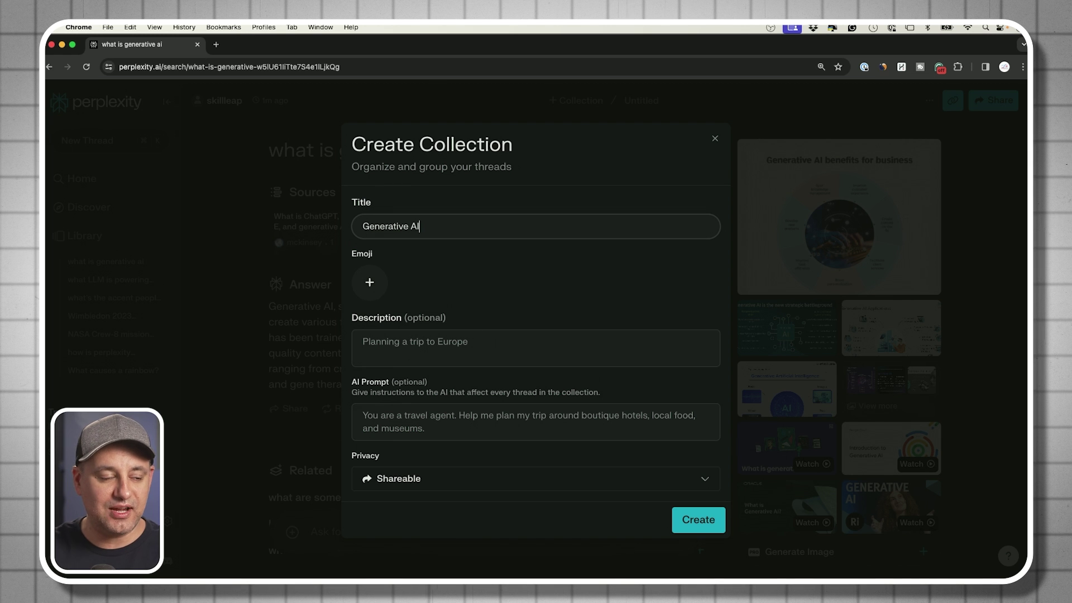
pyautogui.click(371, 285)
pyautogui.click(411, 370)
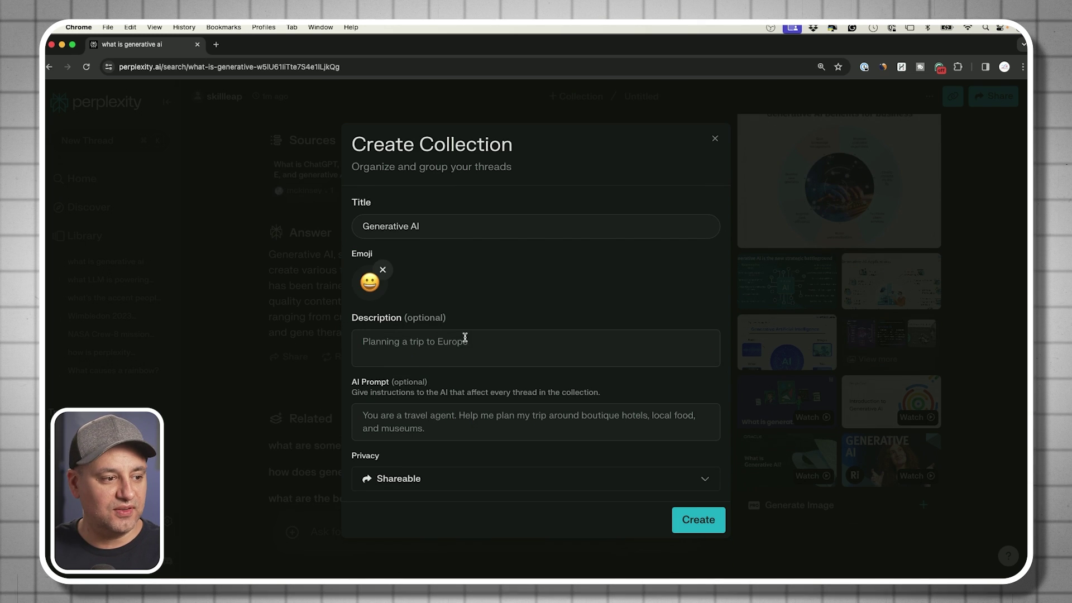
pyautogui.click(423, 485)
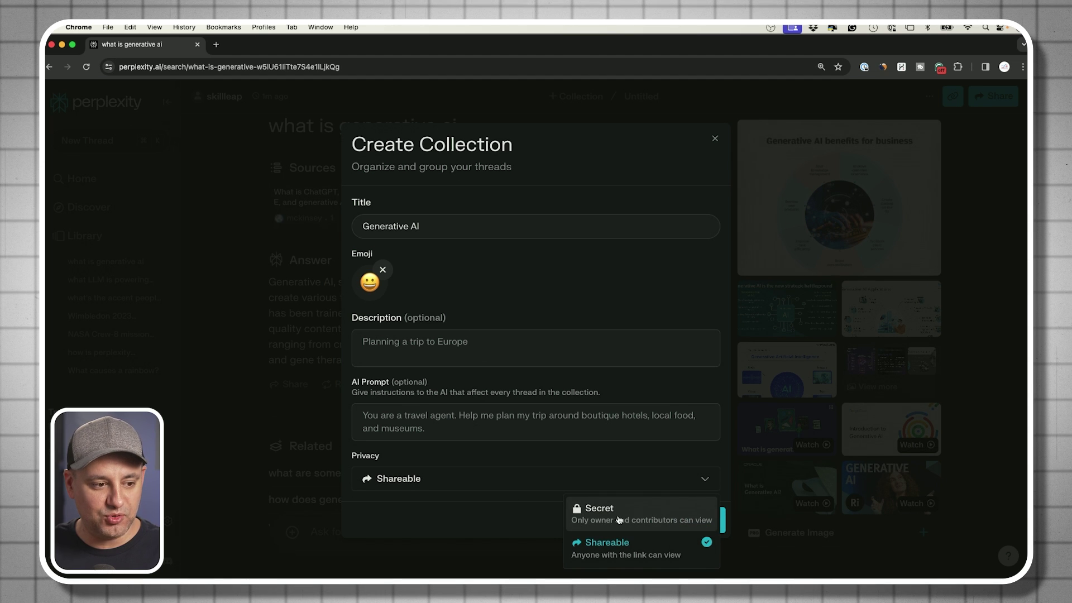
pyautogui.click(608, 474)
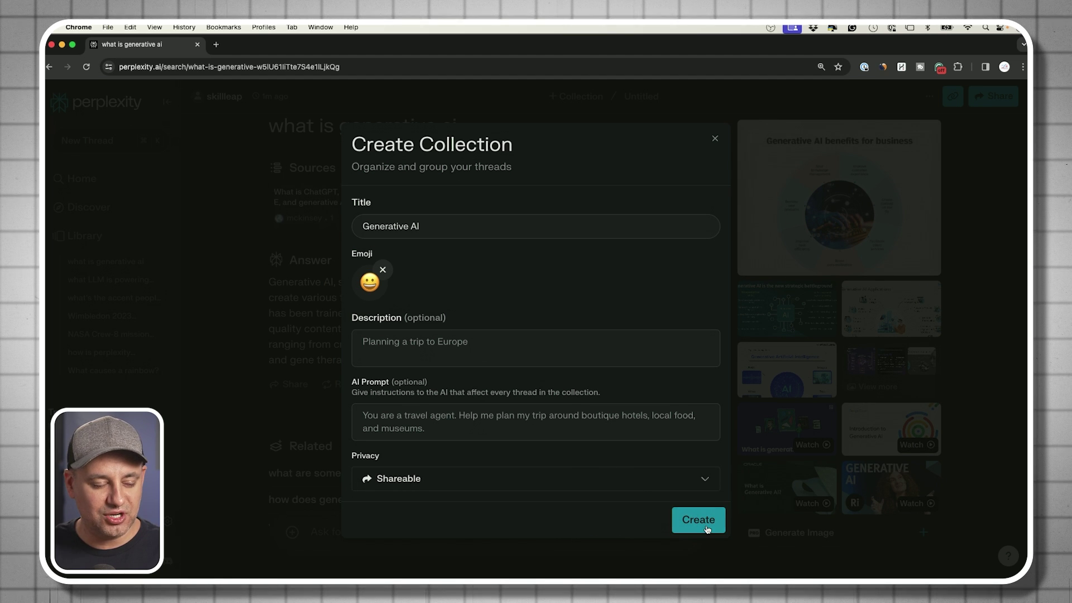
pyautogui.click(698, 519)
pyautogui.click(84, 236)
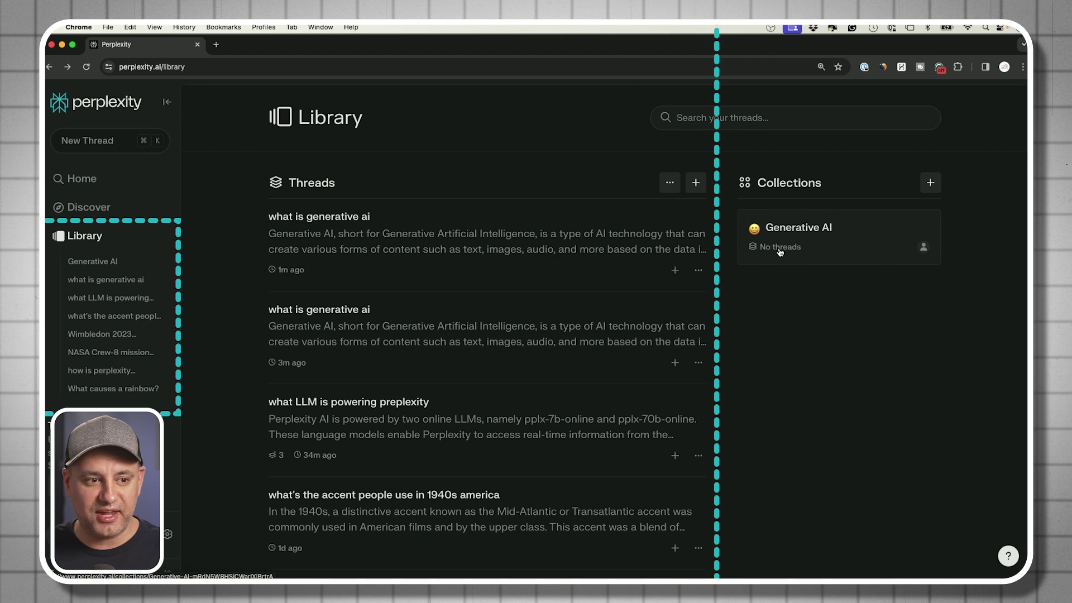
# Add the 'what is generative ai' thread to the Generative AI collection and open it
pyautogui.click(675, 272)
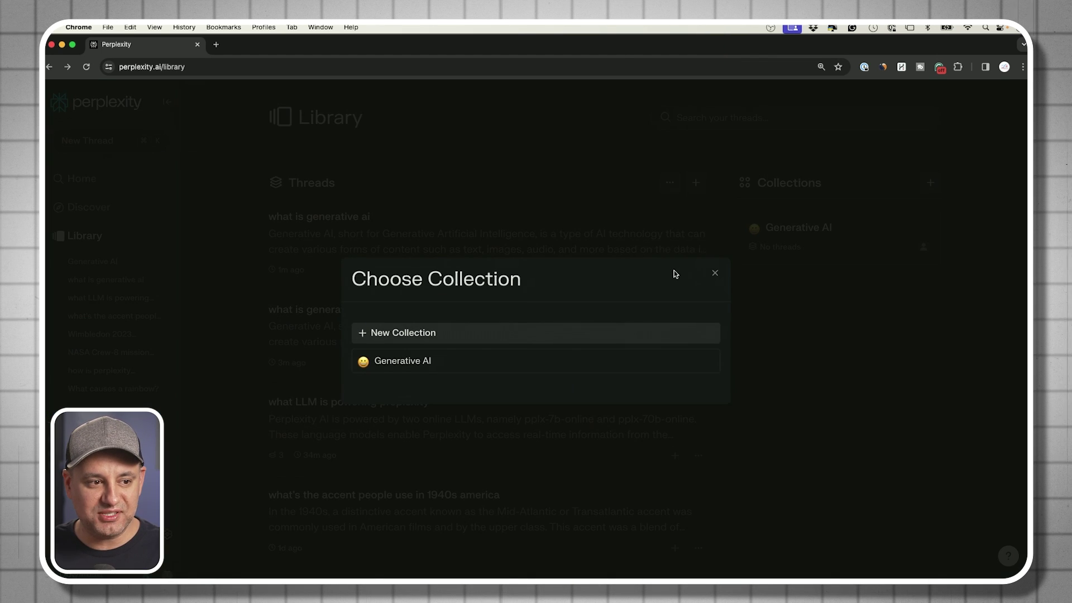
pyautogui.click(398, 362)
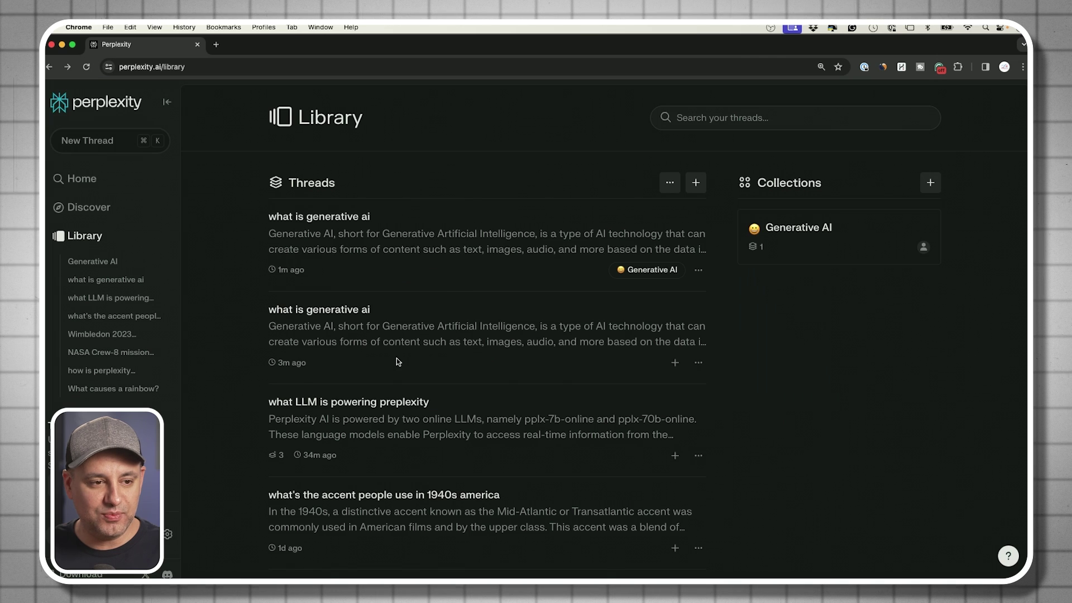
pyautogui.click(815, 247)
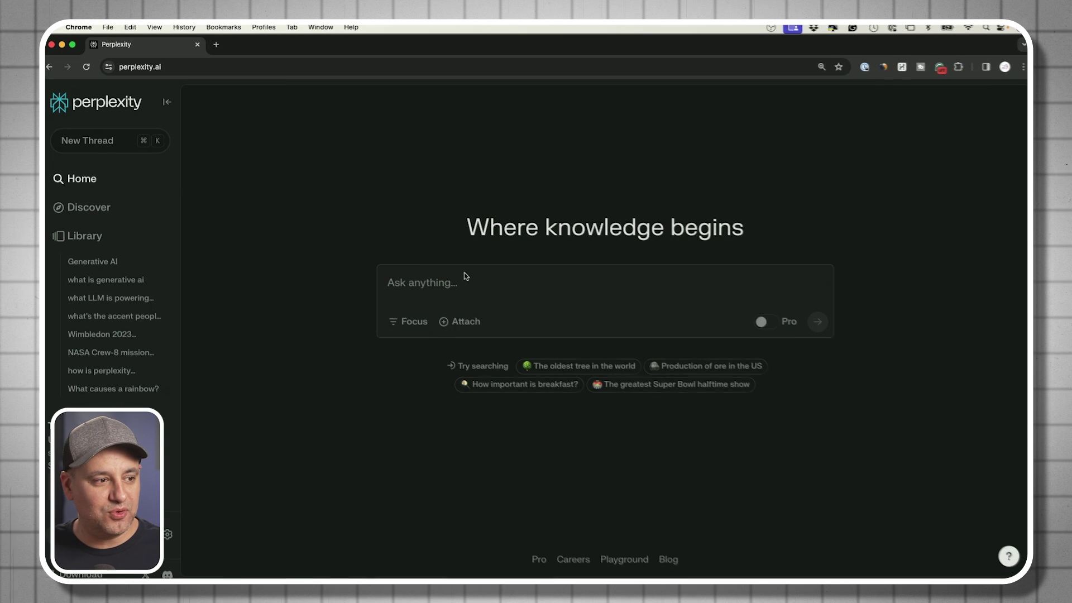
# Look at the New Thread prompt and Focus modes, then read the 'What is Search Focus?' page
pyautogui.click(177, 368)
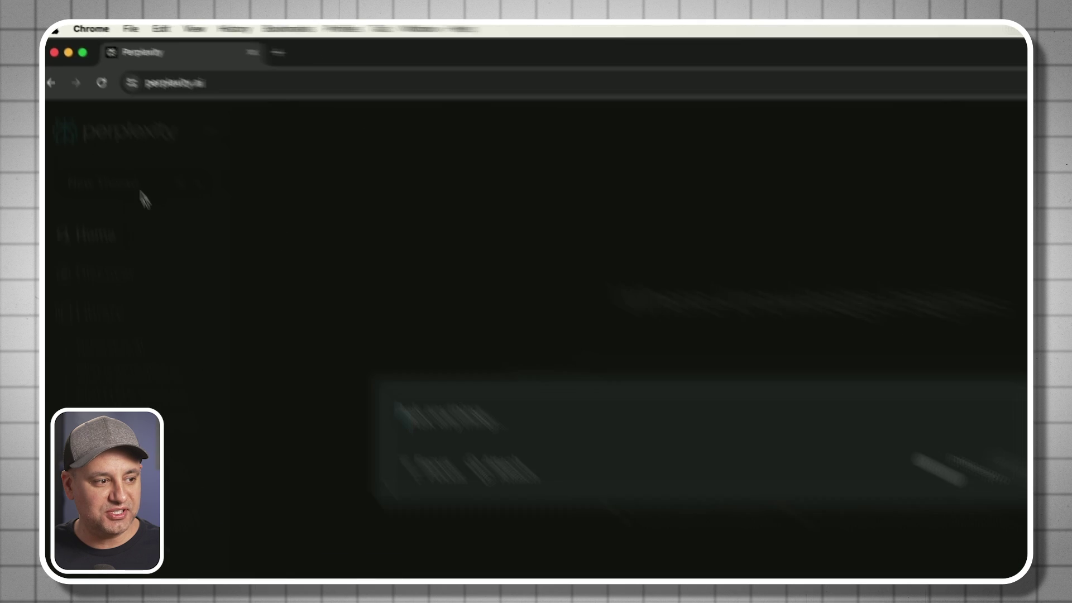
pyautogui.click(458, 253)
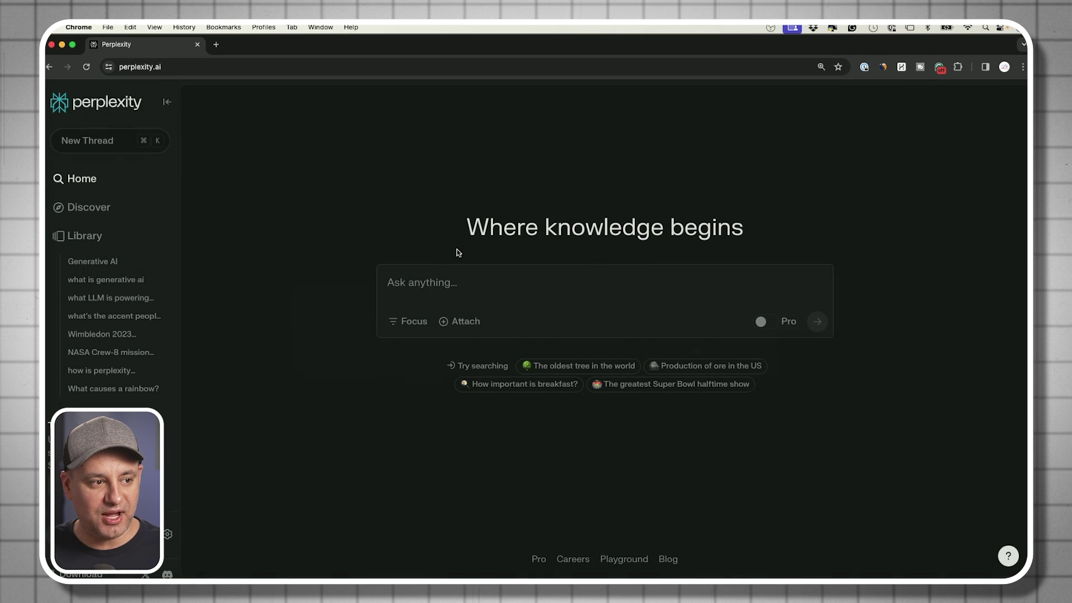
pyautogui.click(412, 324)
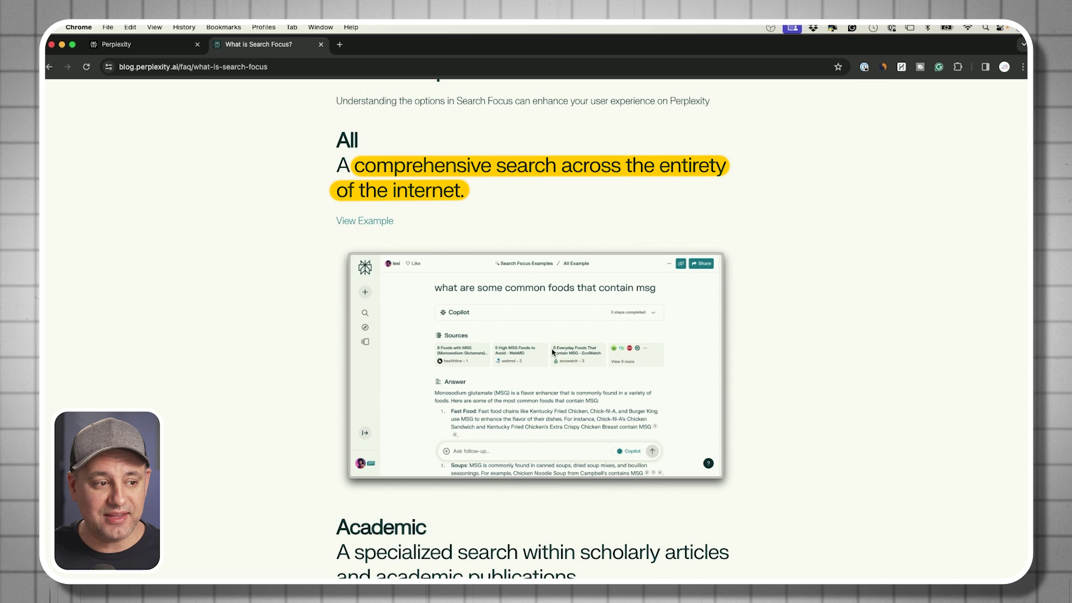
pyautogui.scroll(-7, 555, 306)
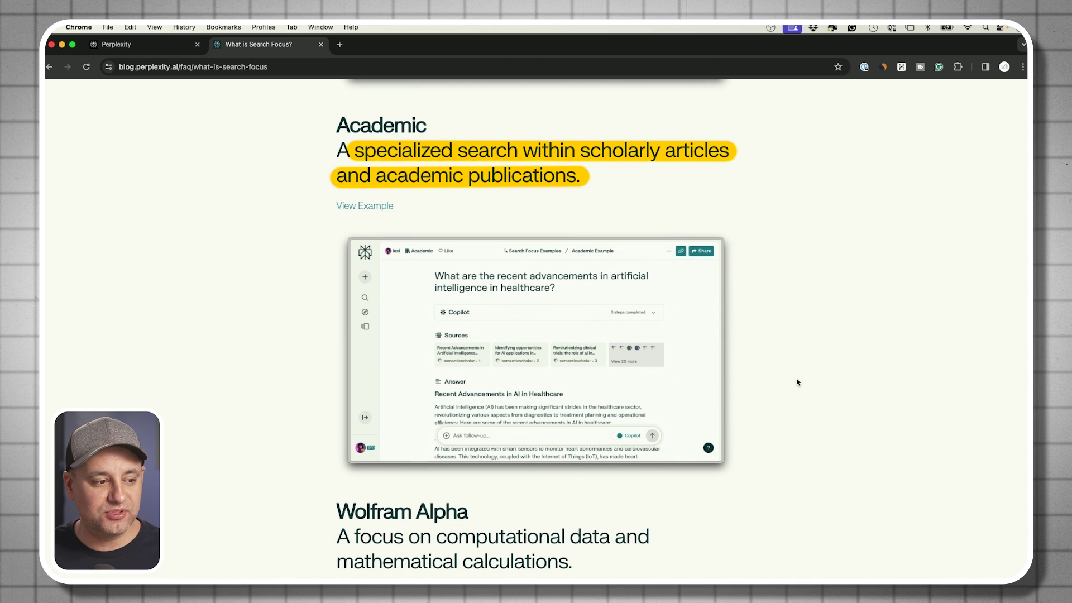
pyautogui.scroll(-6, 797, 379)
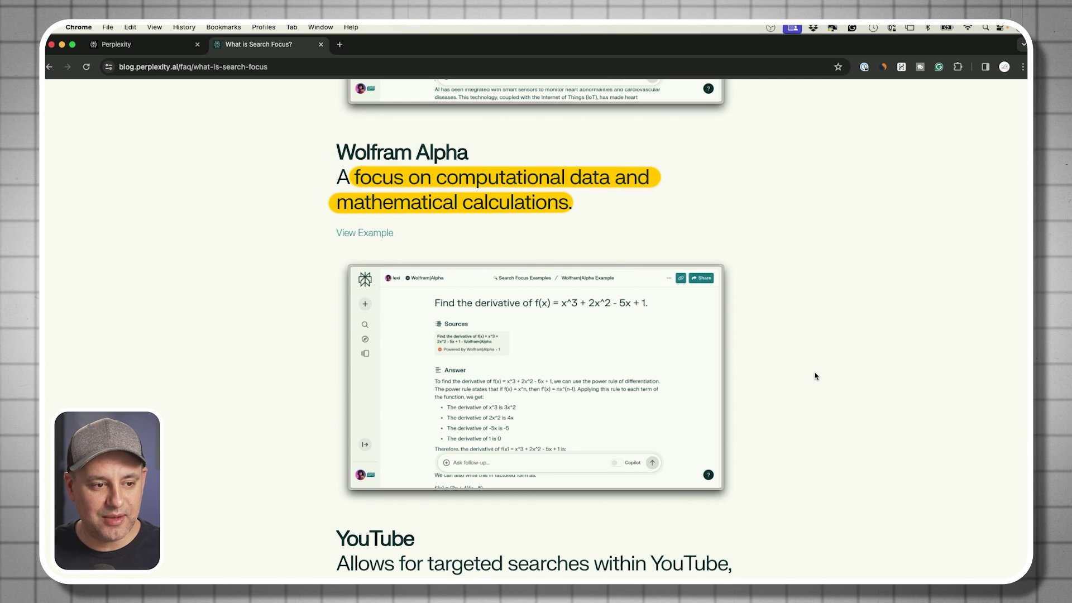
pyautogui.scroll(-7, 816, 376)
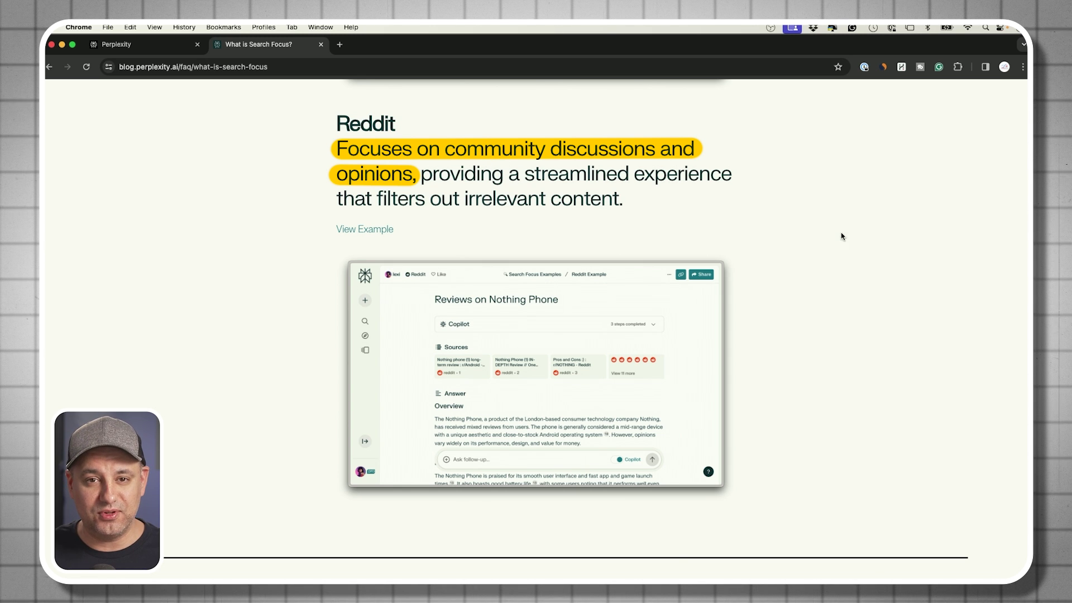
pyautogui.press('super+1')
# Set the search focus to Academic and submit the GLP-1 medication history question
pyautogui.click(485, 283)
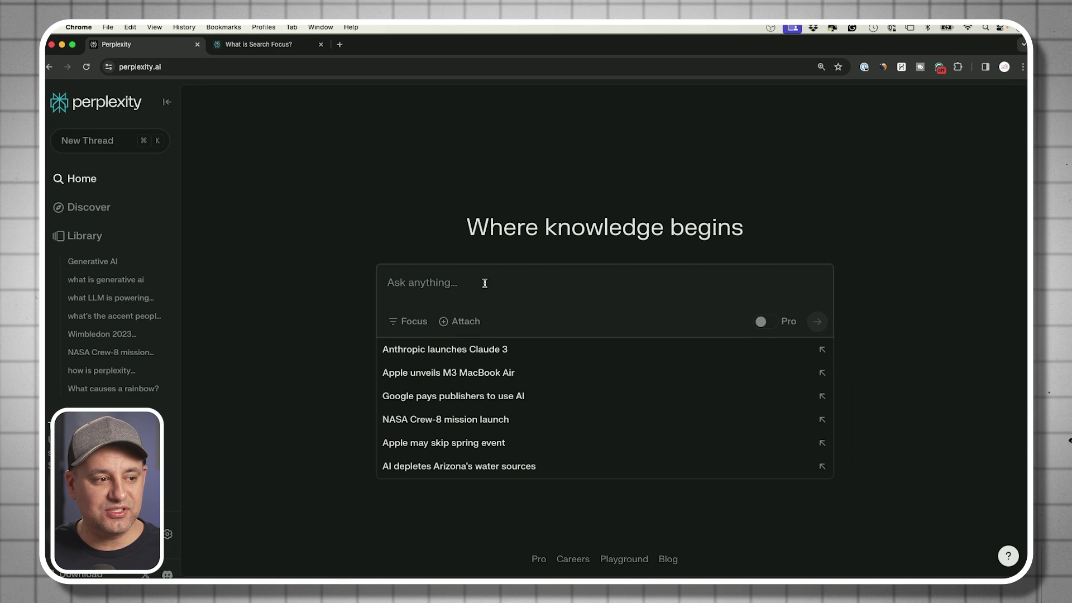
pyautogui.click(347, 295)
pyautogui.click(405, 322)
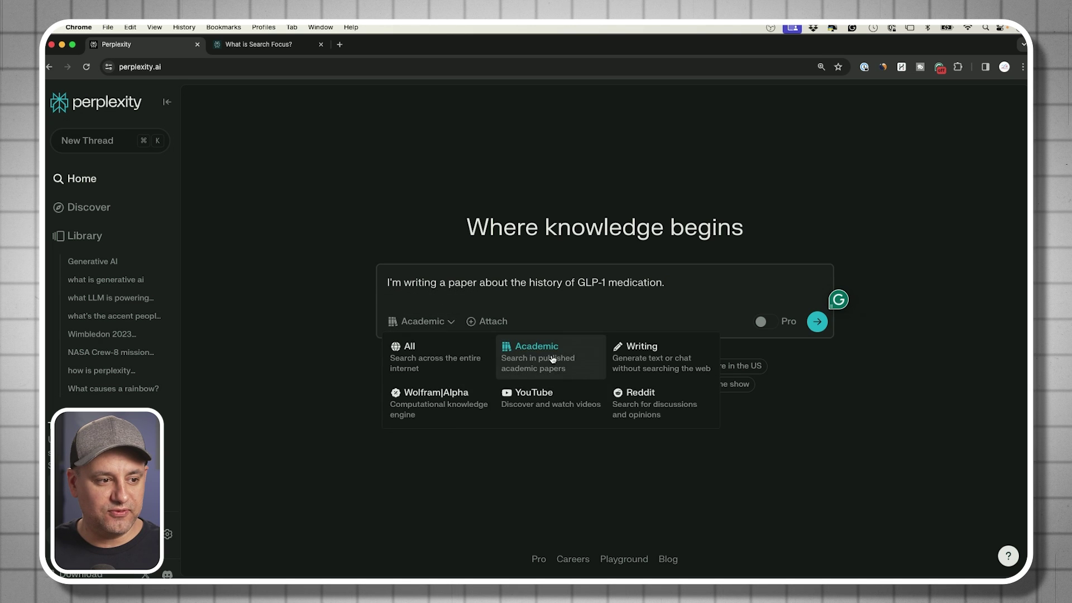
pyautogui.click(547, 355)
pyautogui.click(821, 324)
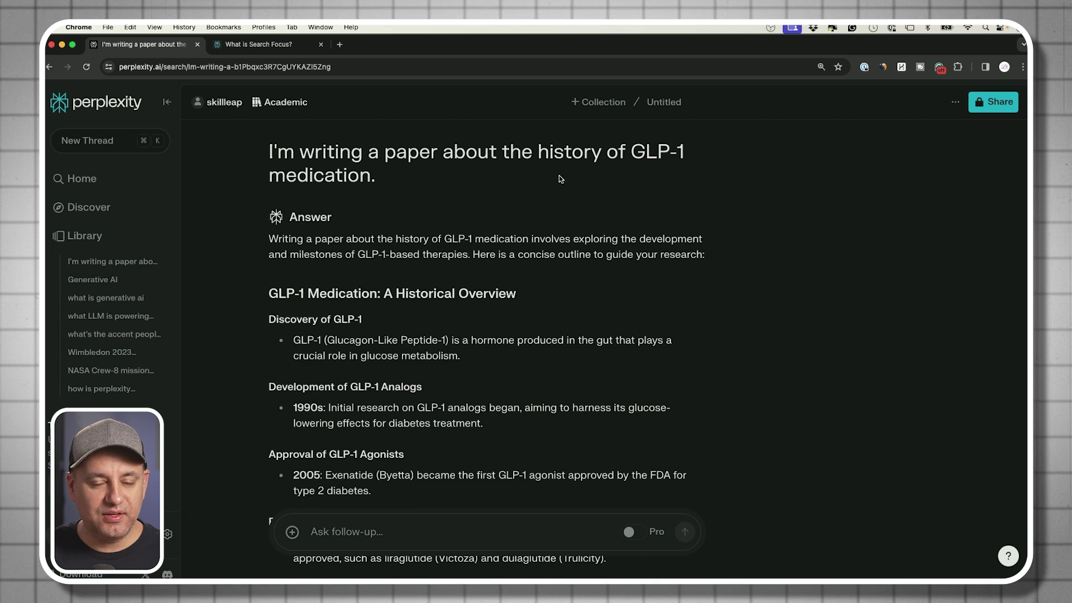
# Read through the GLP-1 answer and open the source behind citation 1
pyautogui.scroll(-3, 484, 185)
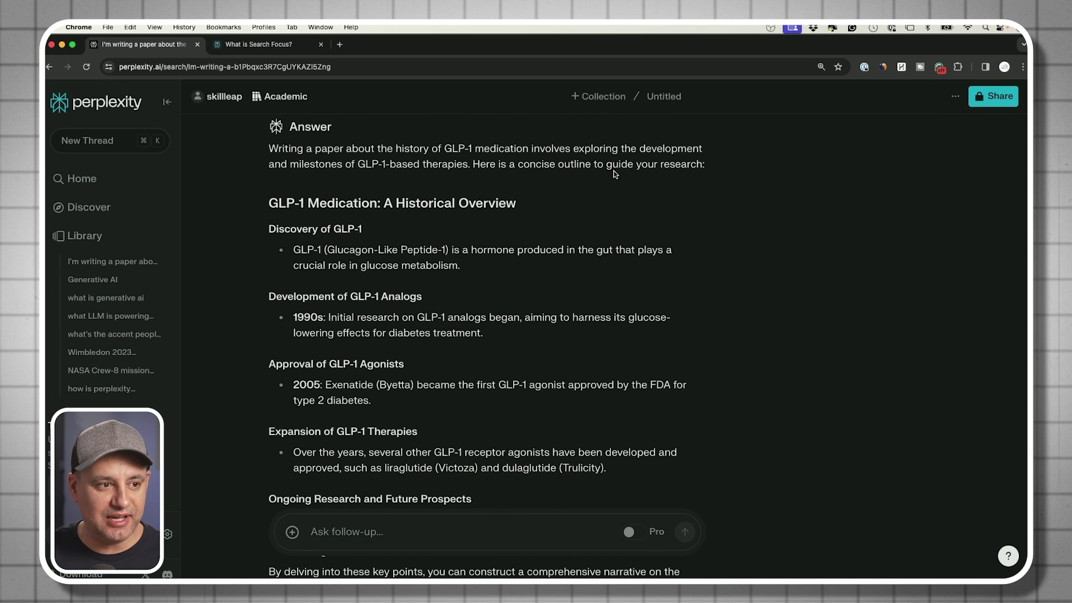
pyautogui.scroll(-8, 614, 174)
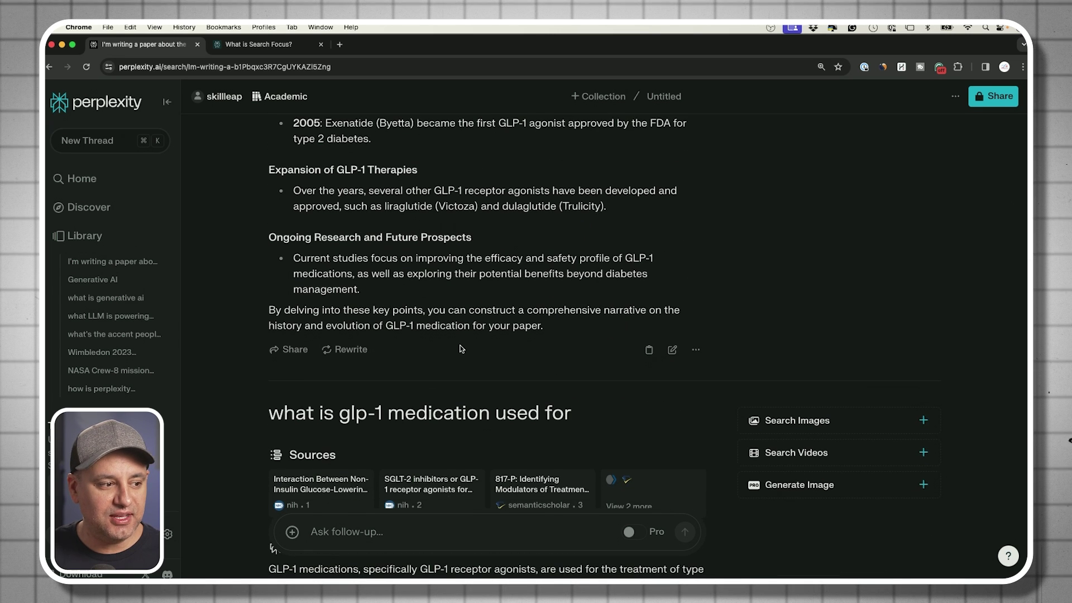
pyautogui.scroll(-4, 382, 354)
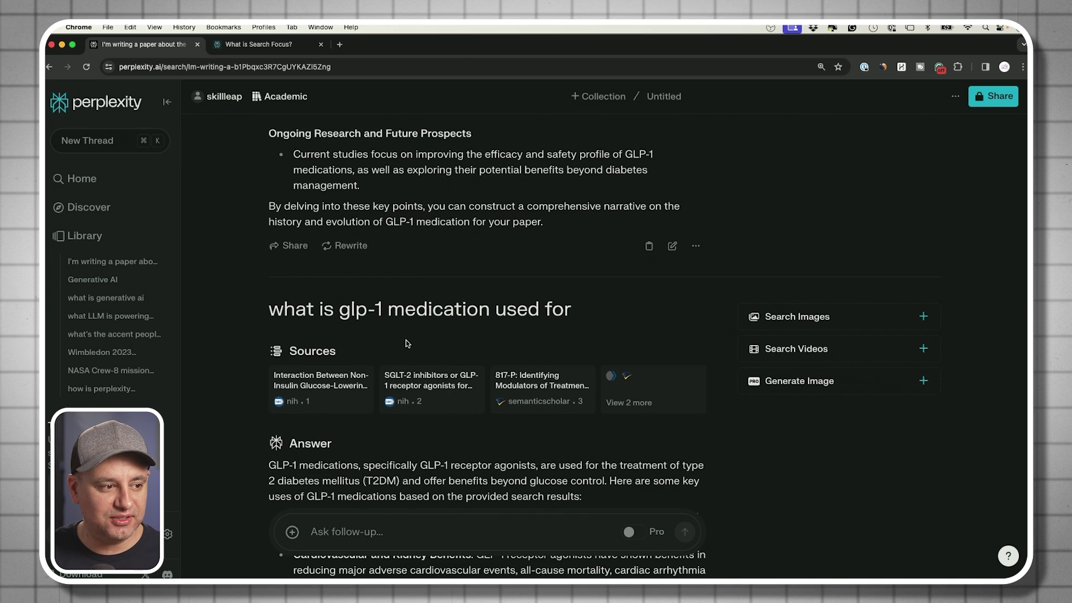
pyautogui.scroll(-6, 406, 343)
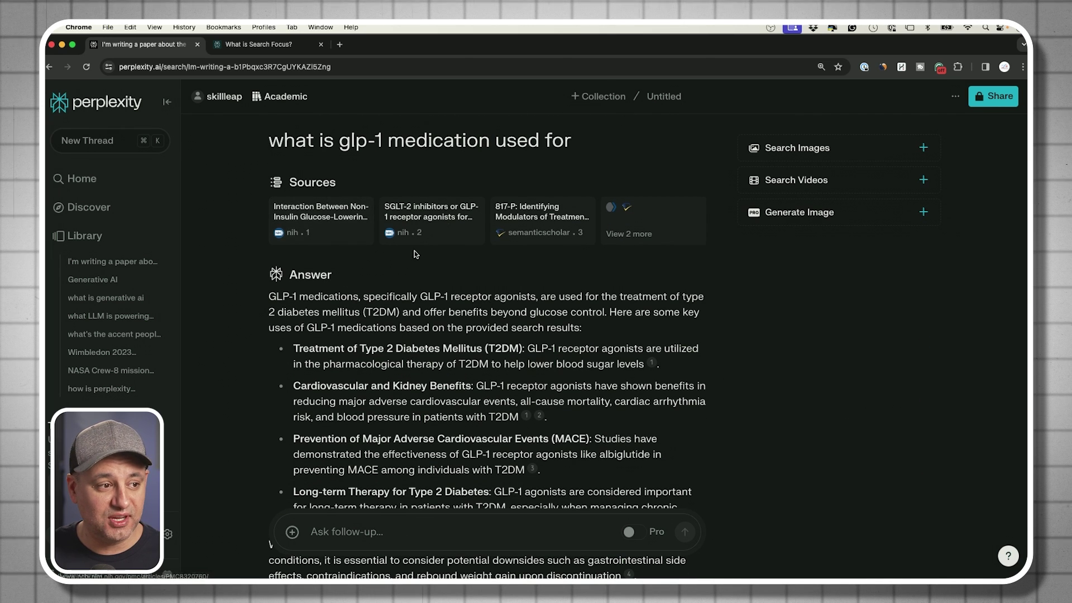
pyautogui.scroll(-2, 416, 254)
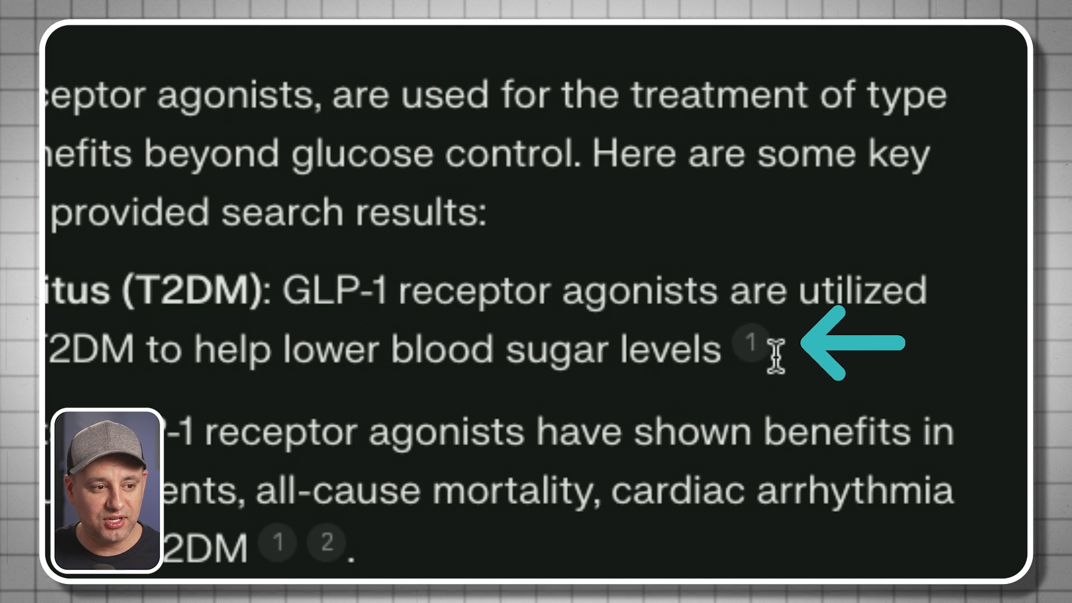
pyautogui.click(752, 347)
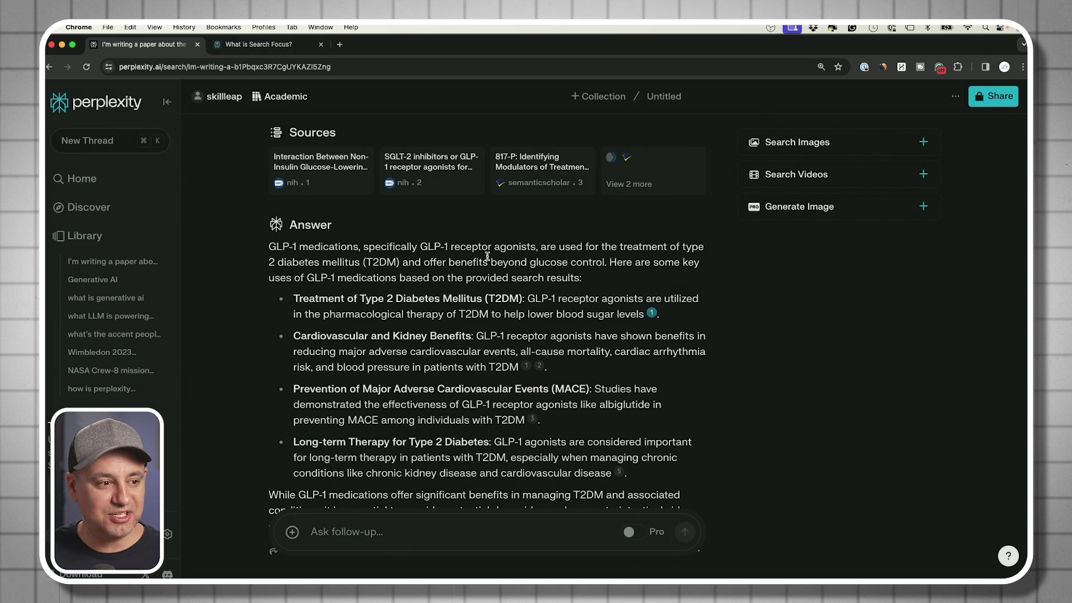
# Open the citation 2 PubMed guideline and scroll through its Erratum and Abstract
pyautogui.click(540, 366)
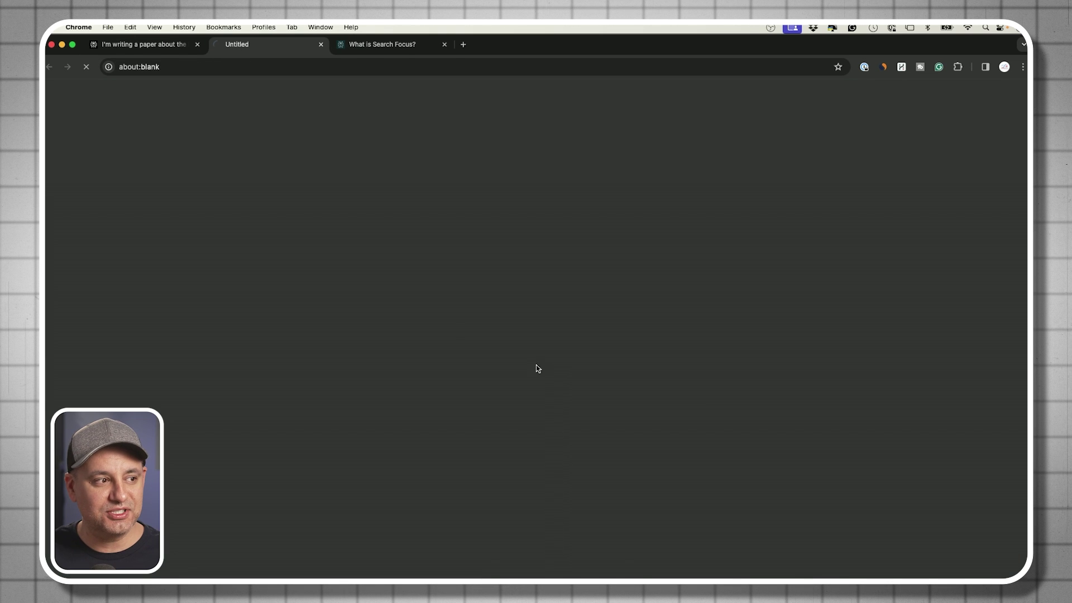
pyautogui.scroll(-2, 498, 341)
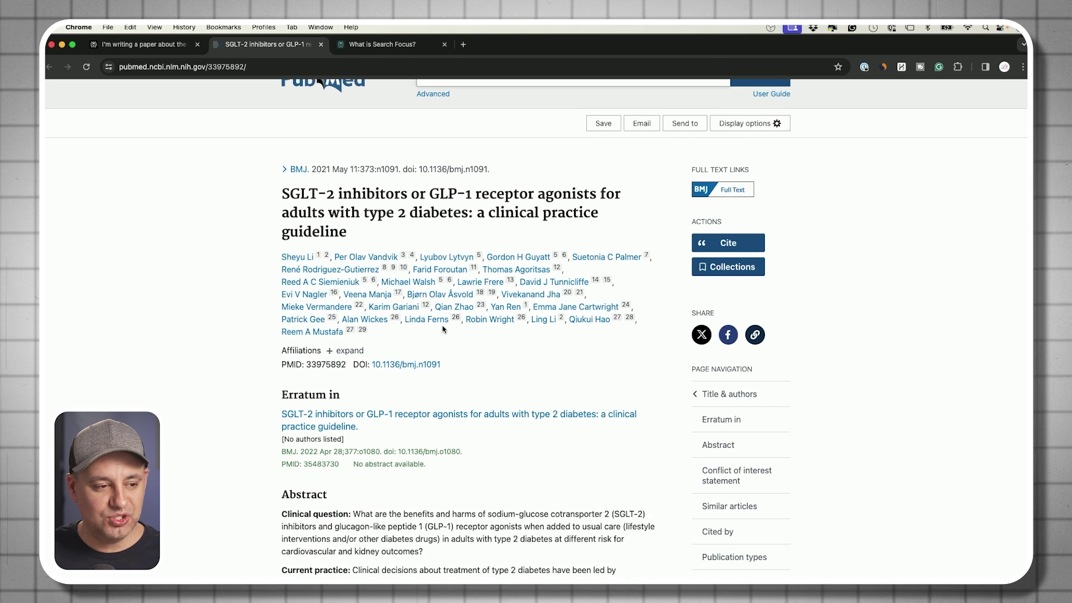
pyautogui.scroll(-2, 498, 342)
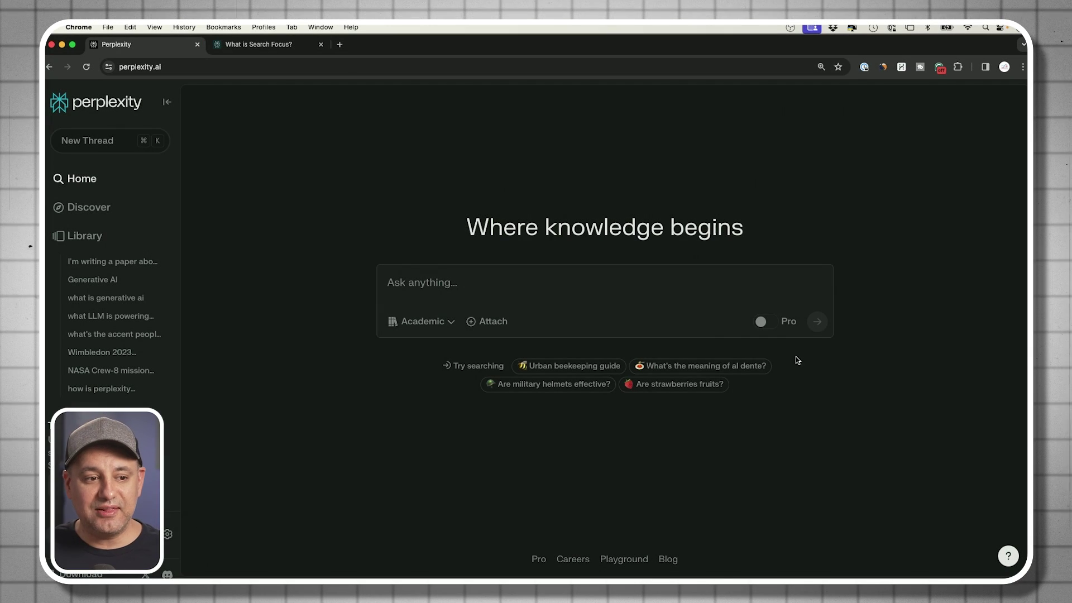
pyautogui.moveTo(790, 331)
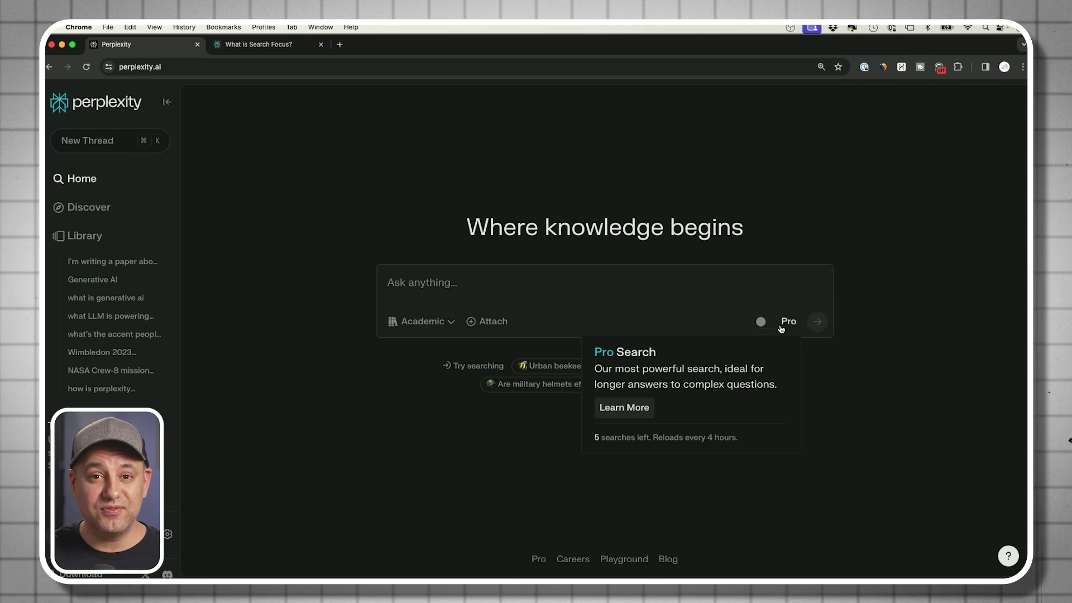
# Enable Pro search and open the Pro plans with $20 monthly and $200 yearly options
pyautogui.click(768, 324)
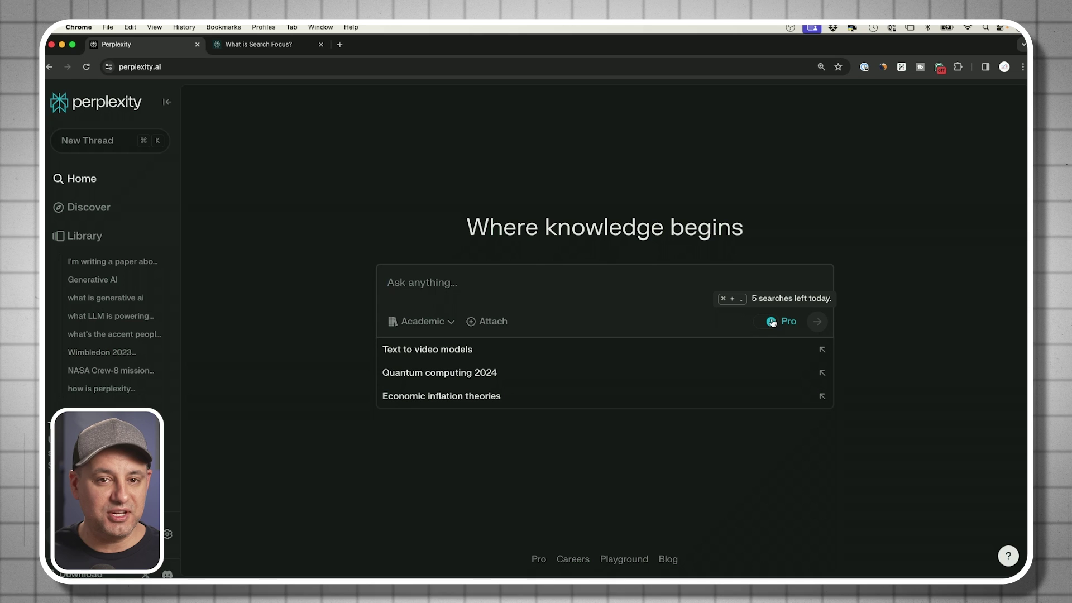
pyautogui.click(771, 323)
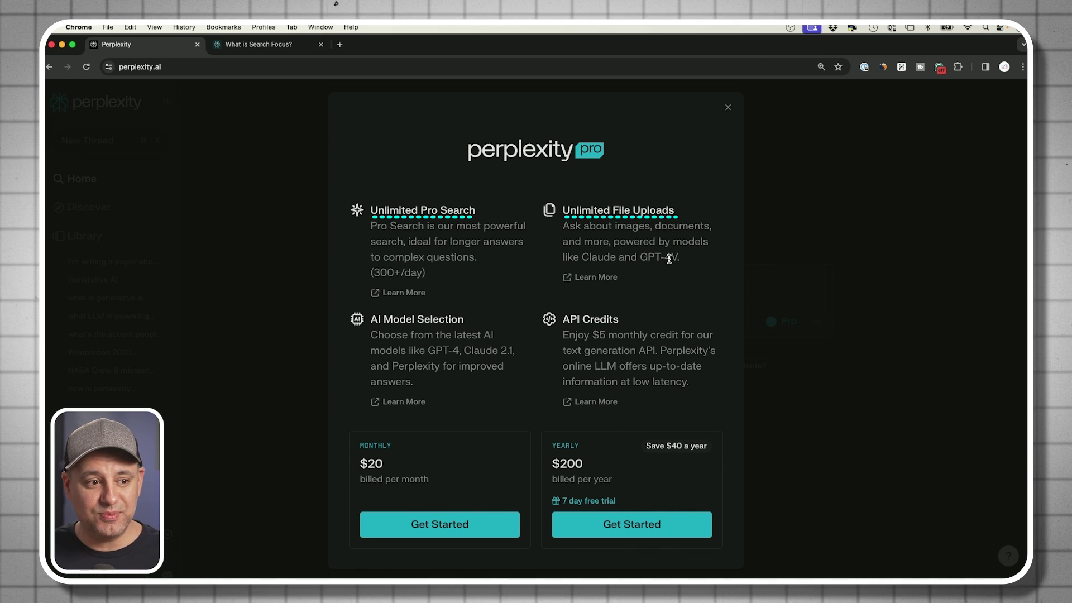
# Leave the Pro upgrade offer and return to the space-travel research paper question
pyautogui.scroll(1, 669, 258)
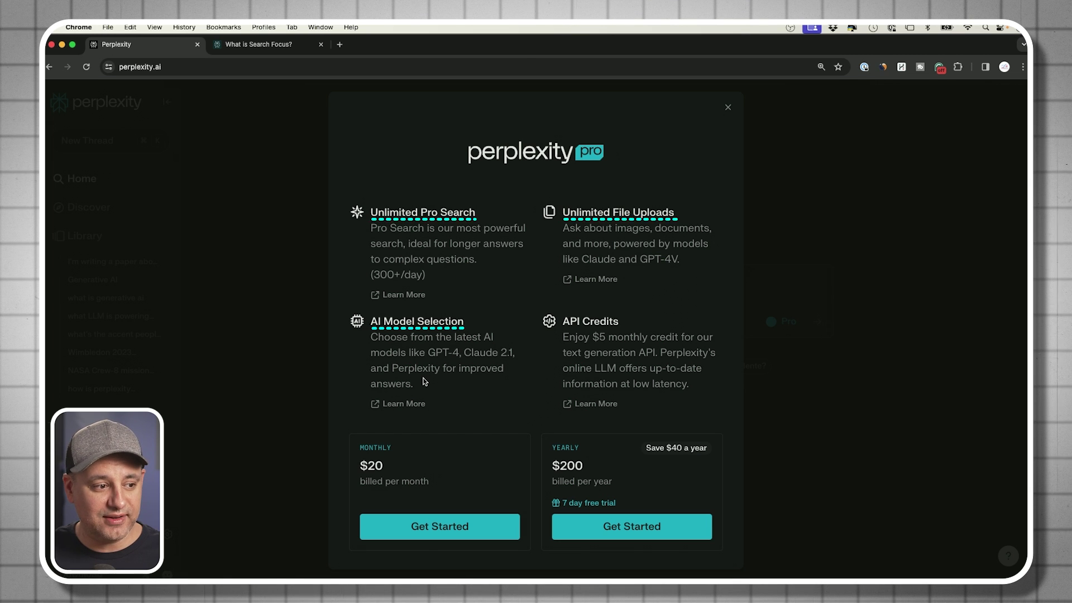
pyautogui.scroll(1, 419, 472)
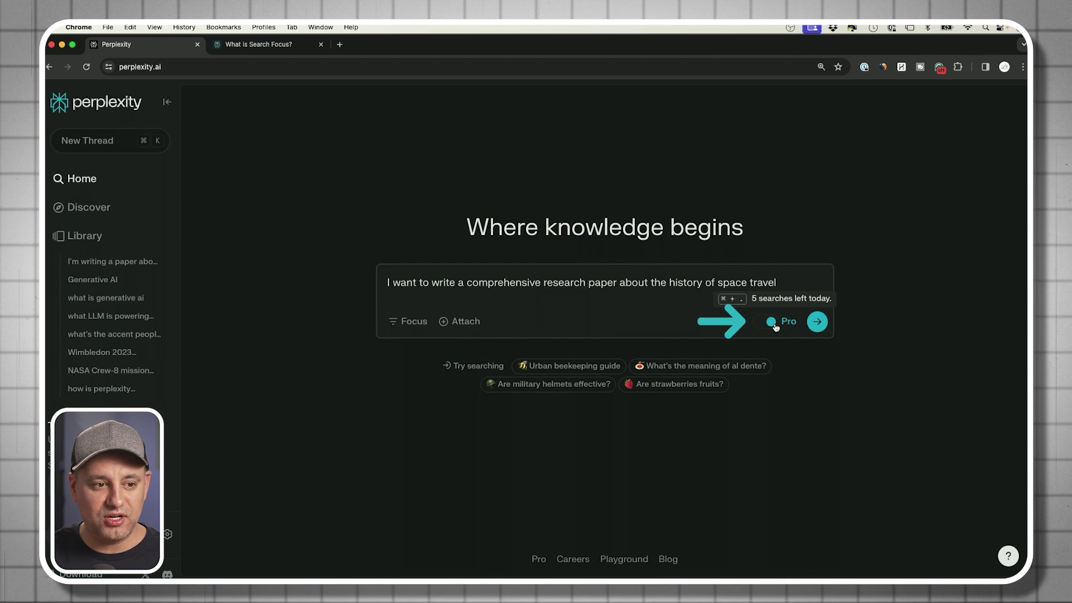
# Submit the space-travel paper question as Pro Search, skip its clarifying questions, and read the cited answer
pyautogui.click(817, 322)
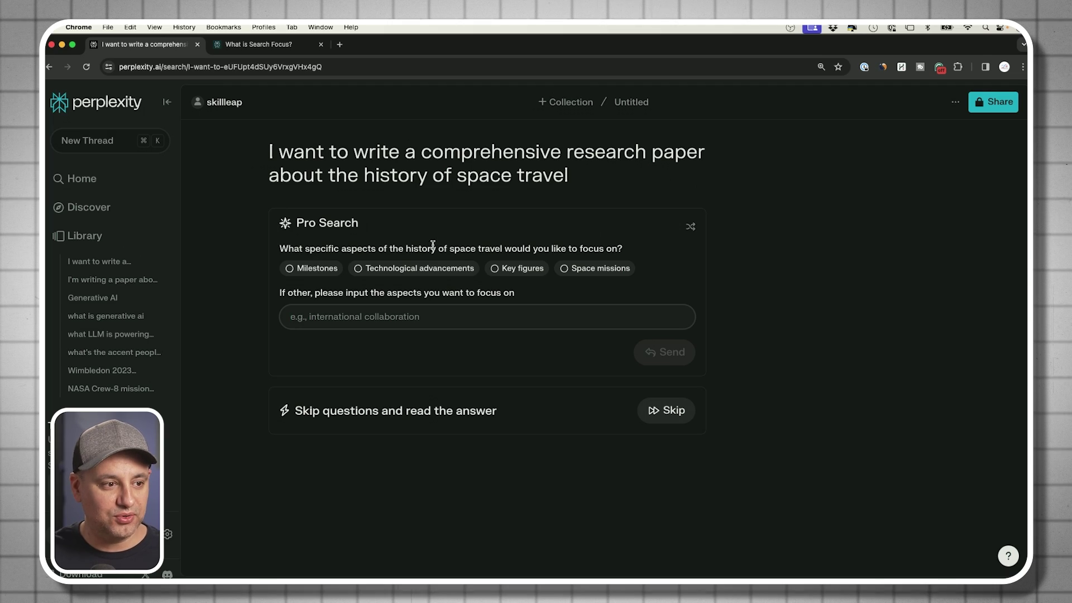
pyautogui.click(576, 274)
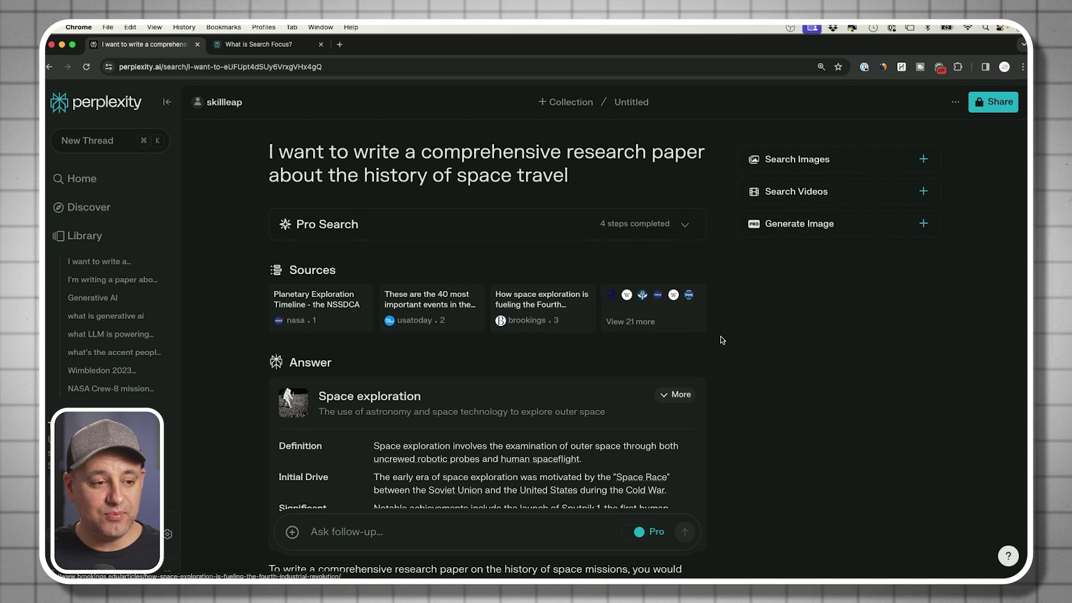
pyautogui.scroll(-3, 722, 340)
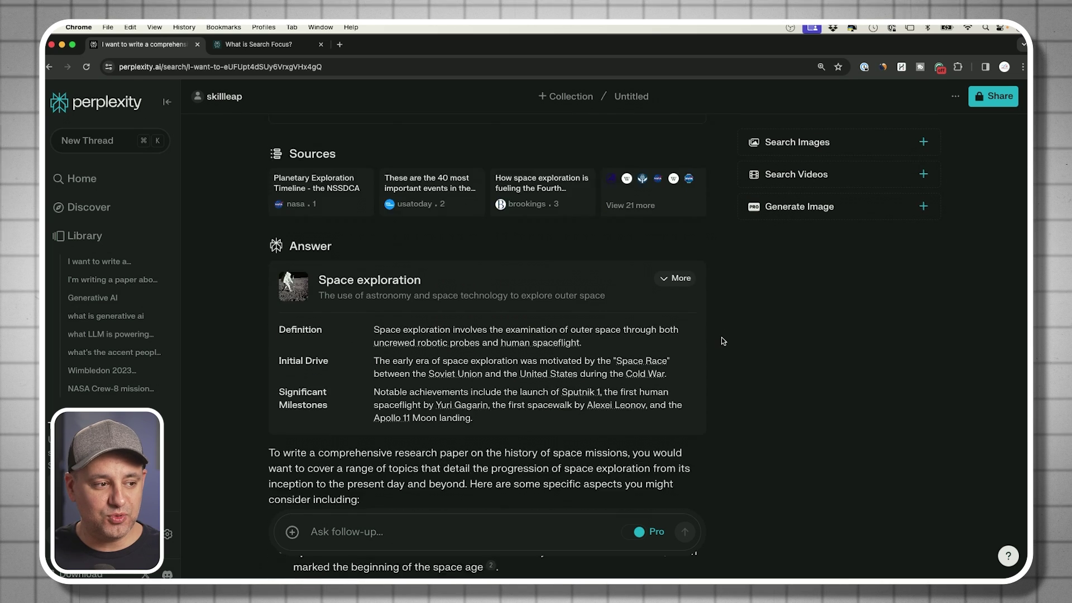
pyautogui.scroll(-5, 722, 341)
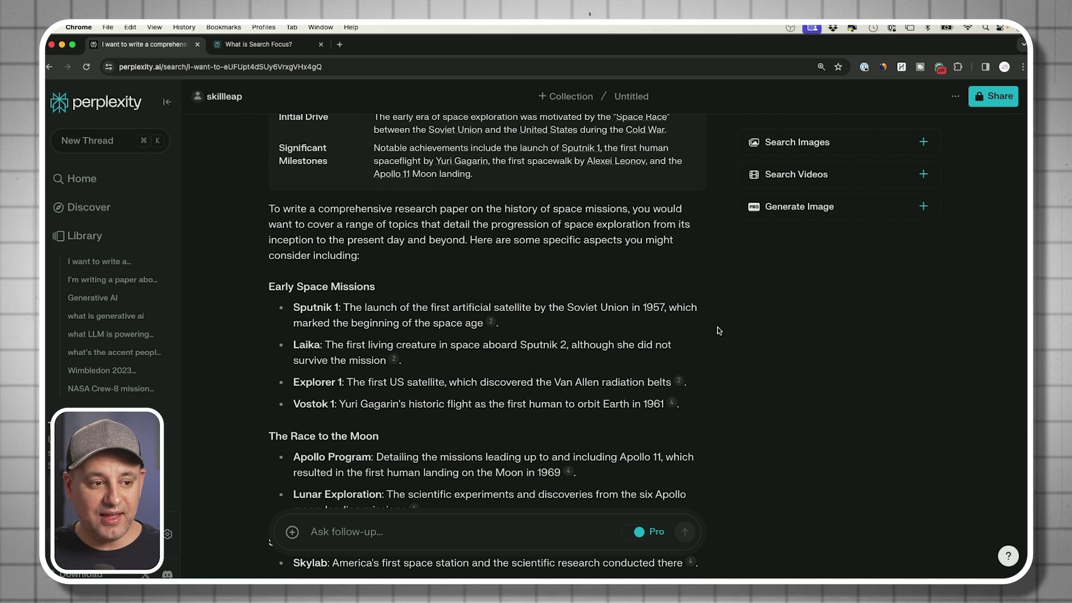
pyautogui.scroll(-2, 486, 335)
pyautogui.click(362, 531)
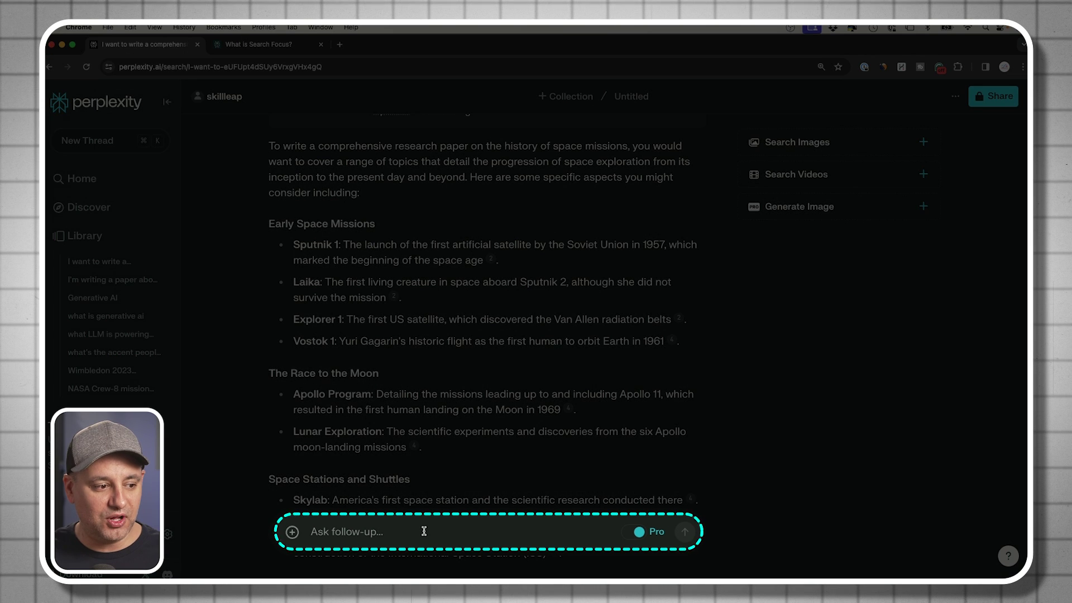
pyautogui.scroll(1, 424, 531)
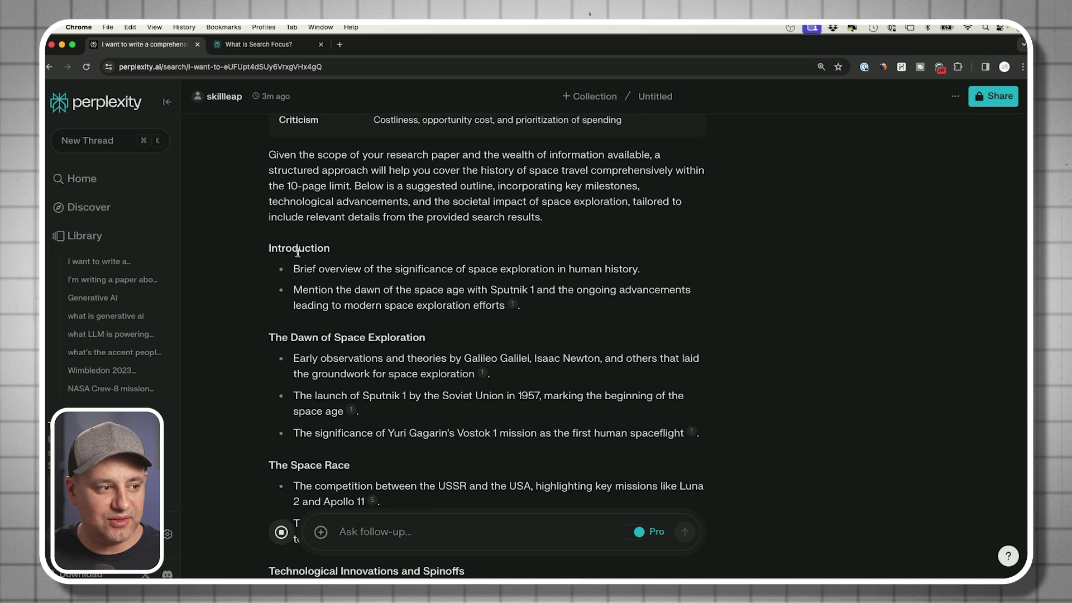
# Scroll through the space-travel paper outline answer to its end
pyautogui.scroll(-2, 350, 246)
pyautogui.scroll(-2, 358, 258)
pyautogui.scroll(-10, 358, 258)
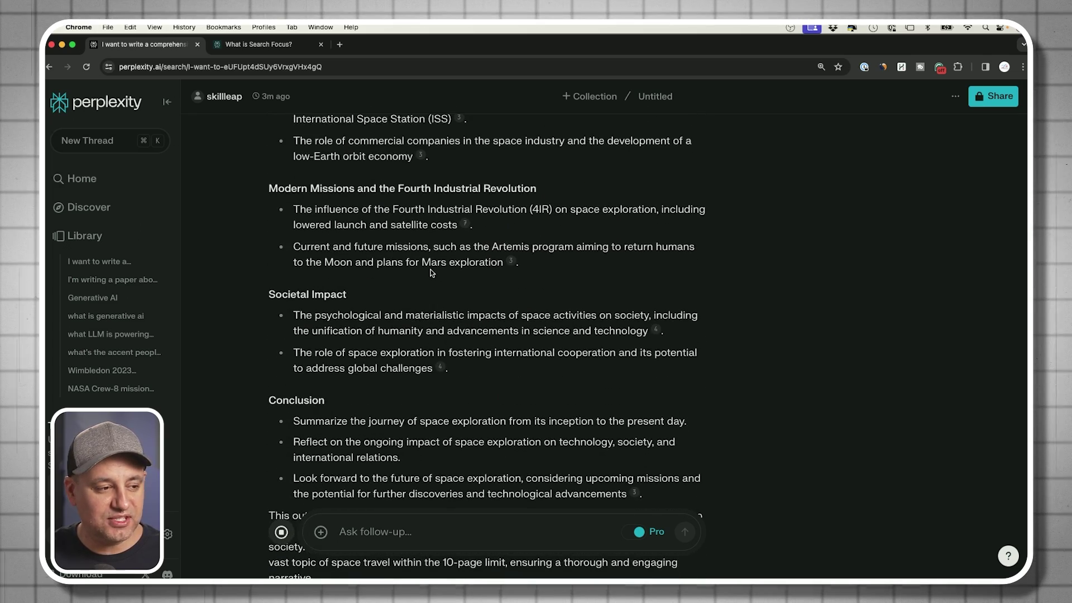
pyautogui.scroll(-2, 402, 265)
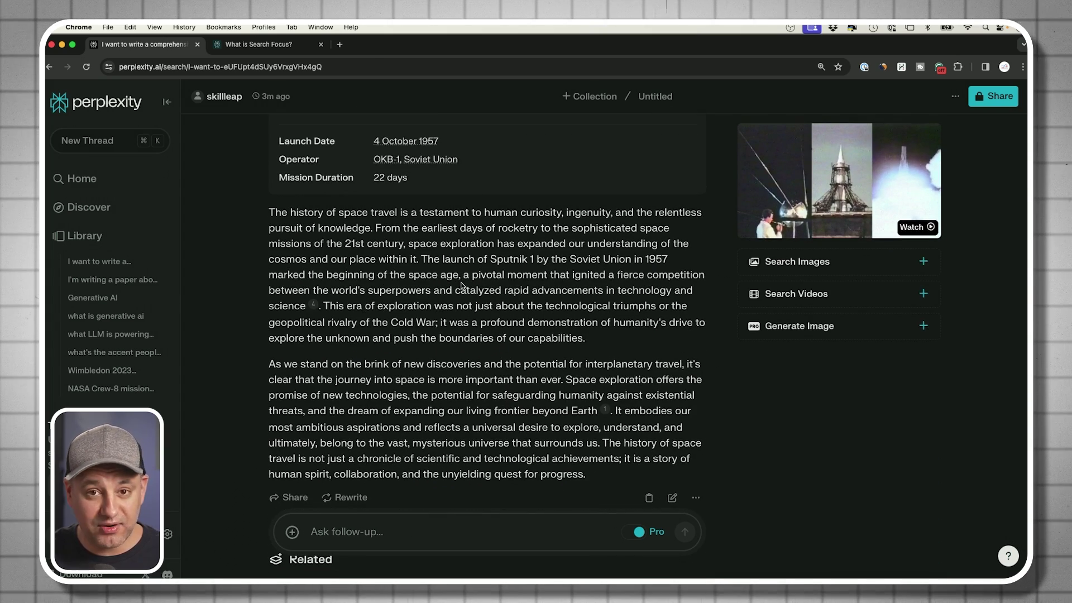
pyautogui.scroll(-1, 282, 222)
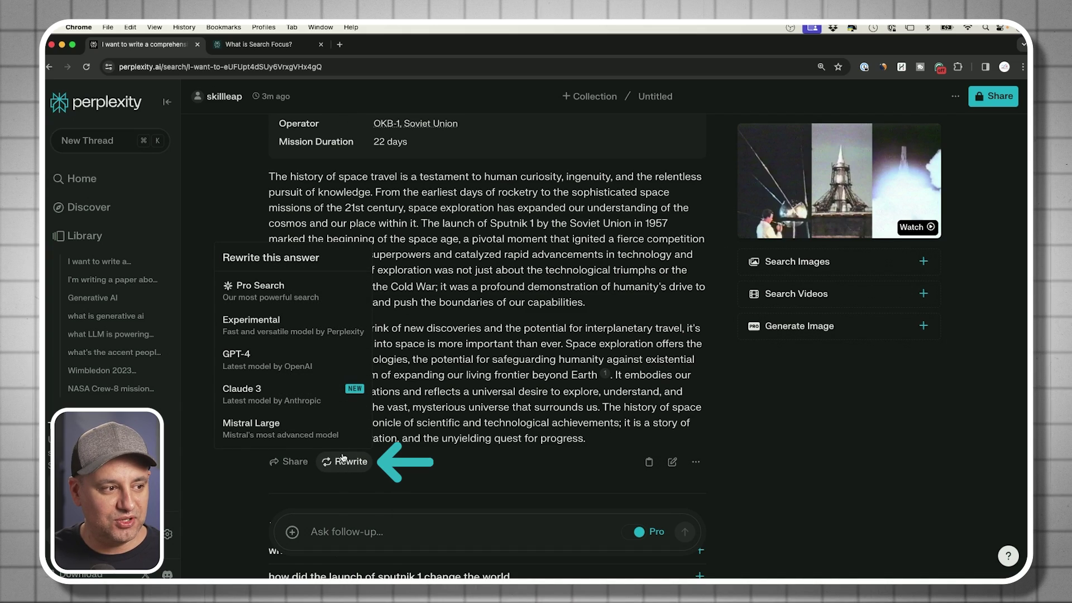
# Rewrite the answer with Claude 3 after GPT-4 is blocked, requesting a 2-paragraph introduction
pyautogui.click(286, 360)
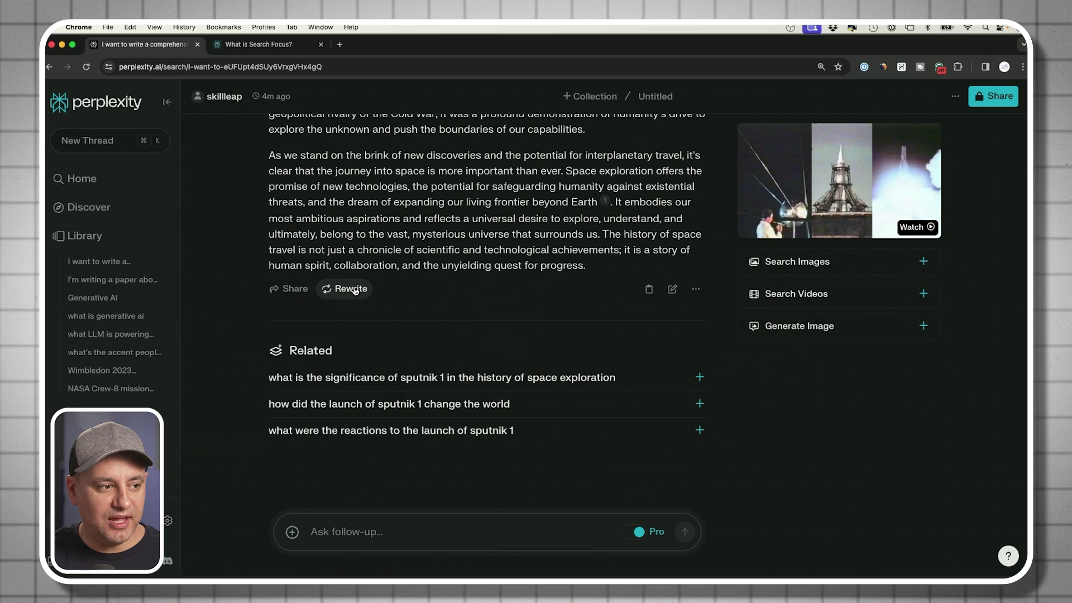
pyautogui.click(352, 289)
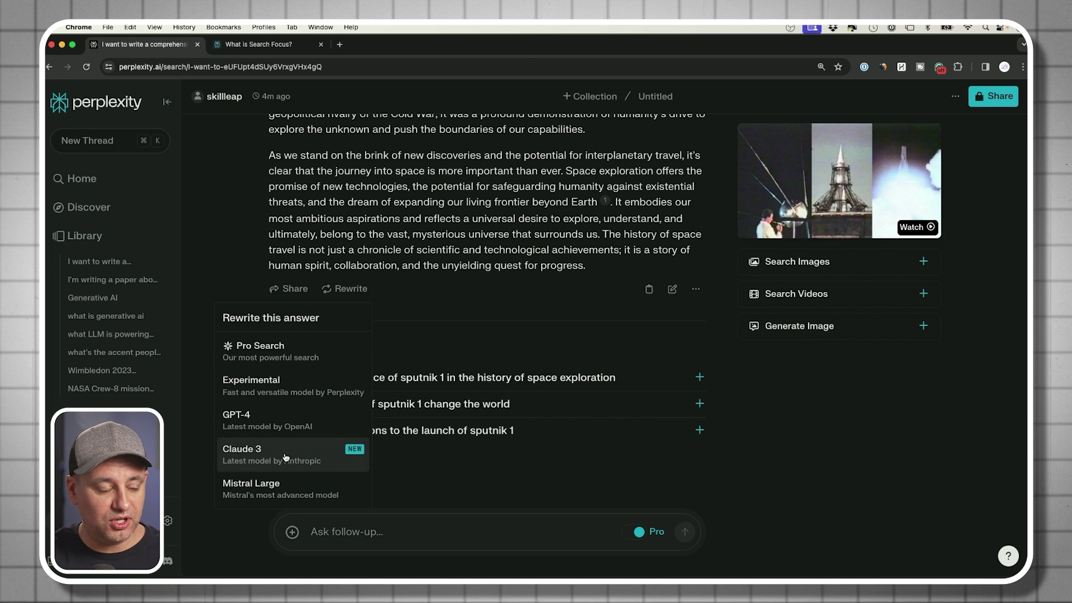
pyautogui.click(336, 455)
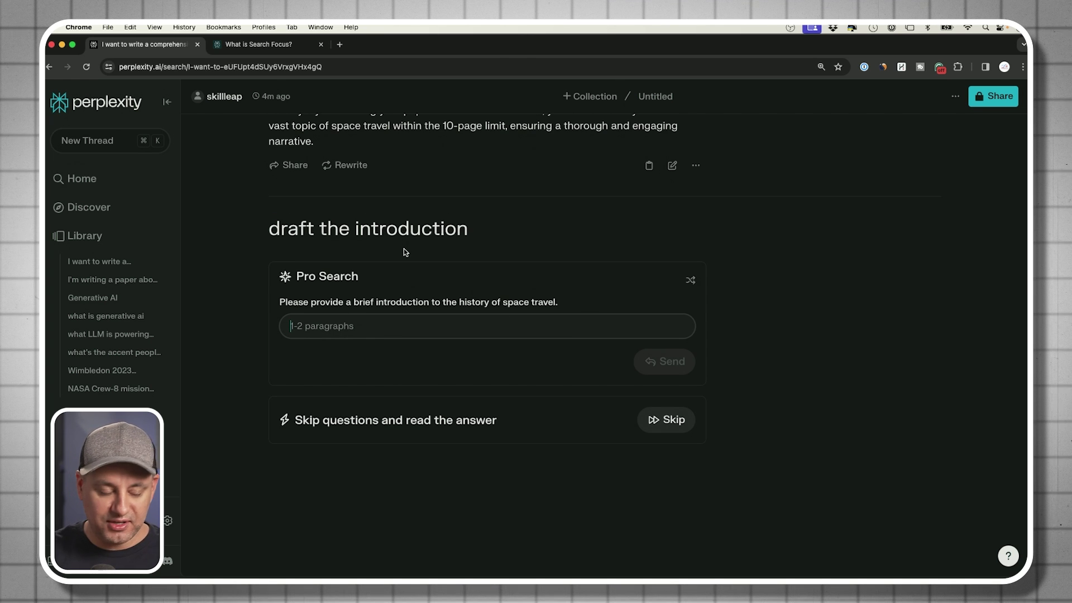
pyautogui.write('2')
pyautogui.click(674, 363)
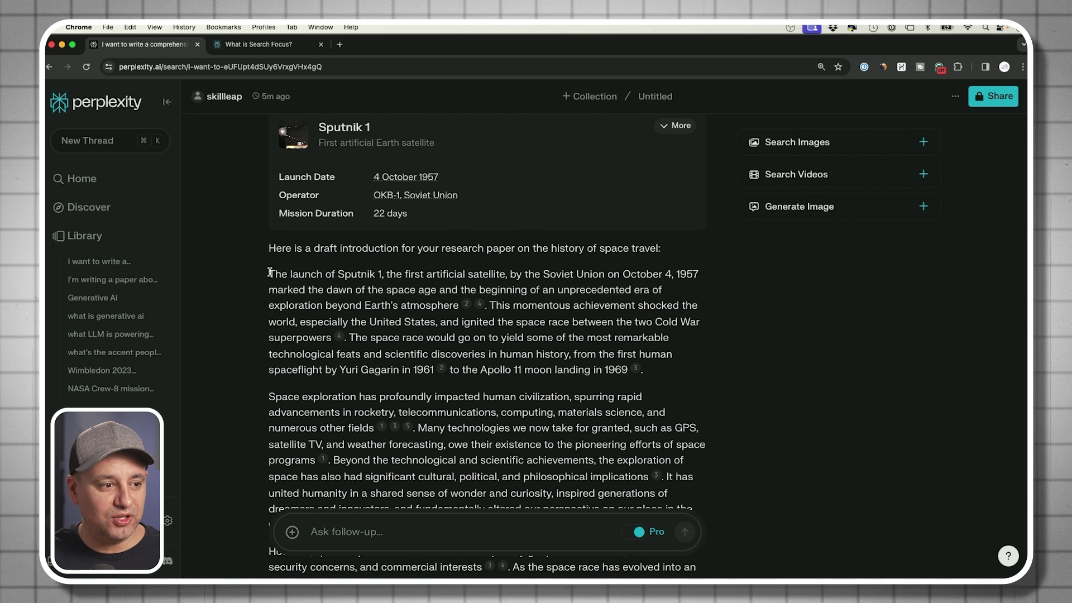
# Select the draft's first paragraph, then open the NASA source behind citation 2
pyautogui.moveTo(271, 273); pyautogui.dragTo(659, 371)
pyautogui.click(663, 373)
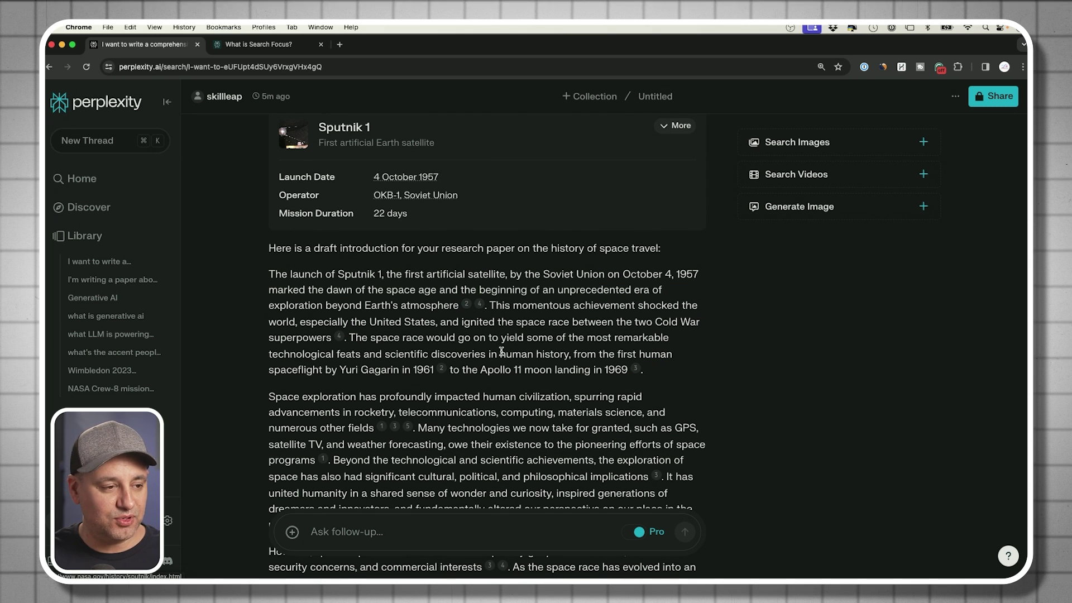
pyautogui.click(465, 304)
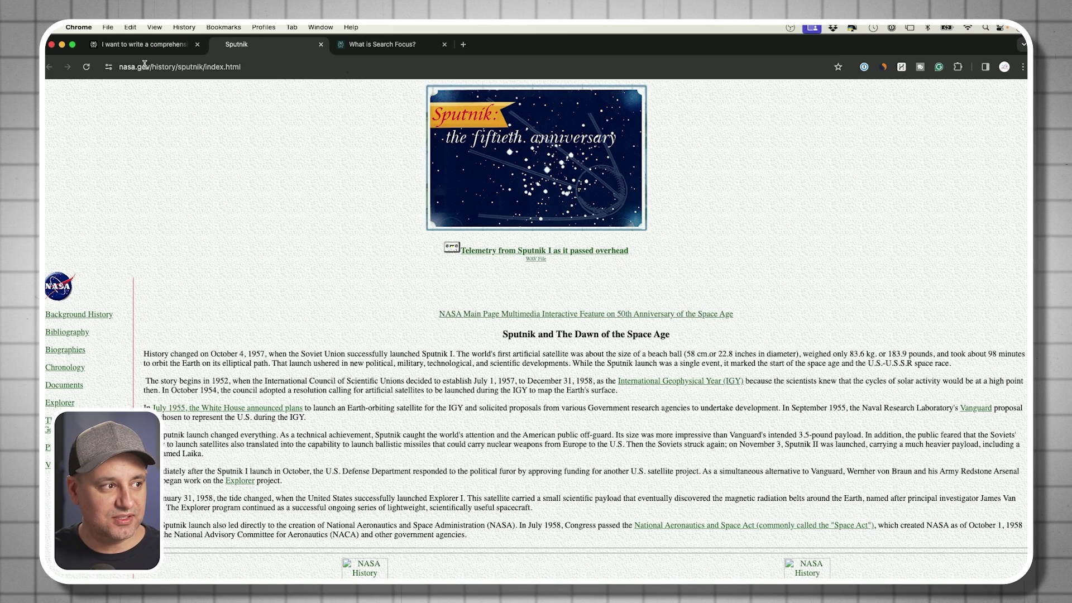
# Close the NASA source, review citation 4's State Department source, then attach an image to a new question
pyautogui.click(321, 44)
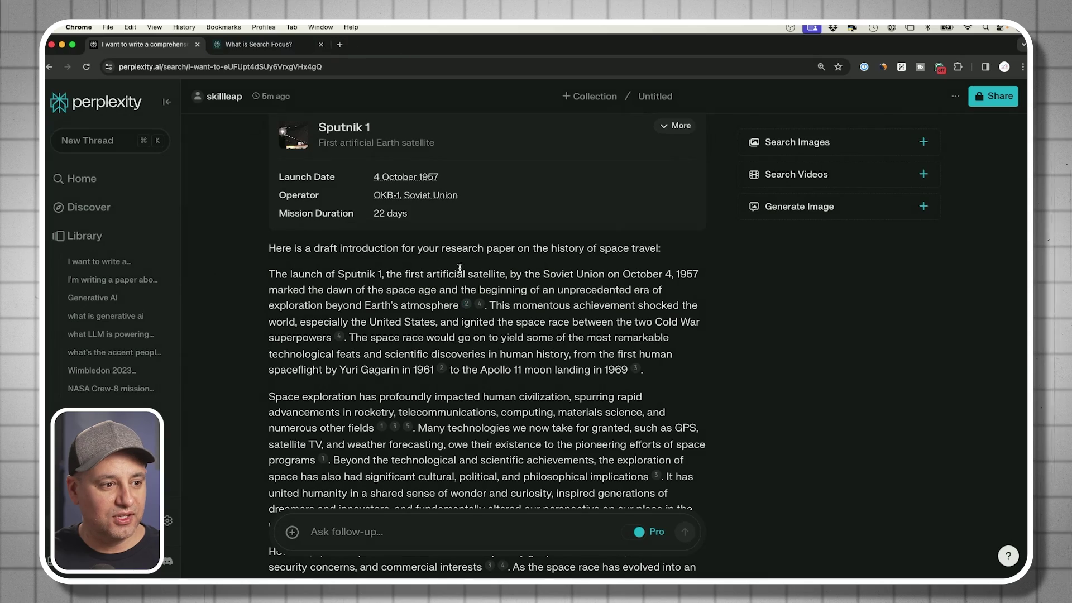
pyautogui.click(483, 306)
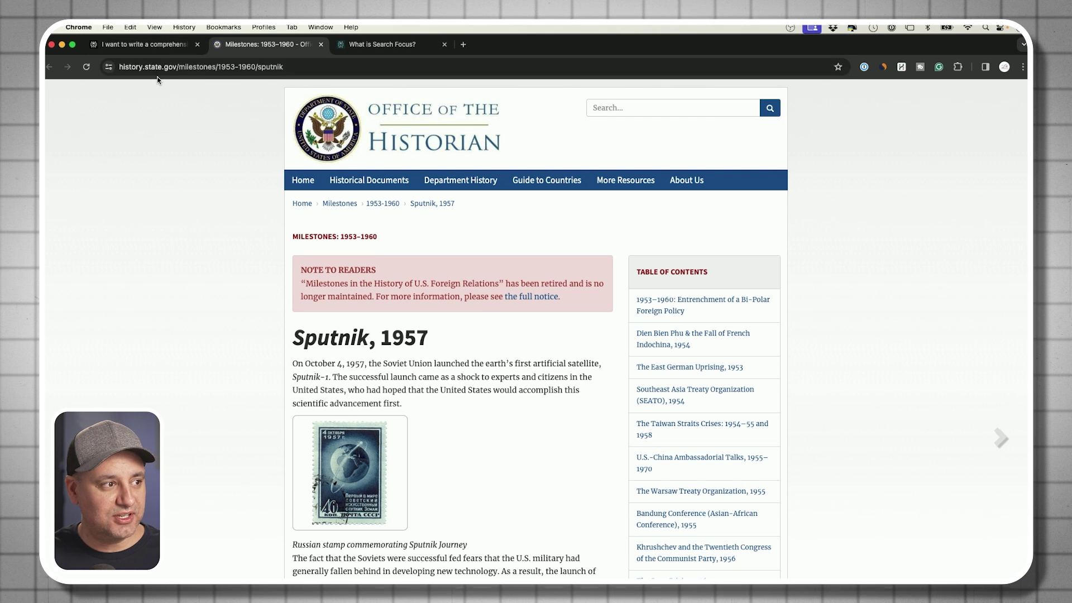
pyautogui.click(320, 45)
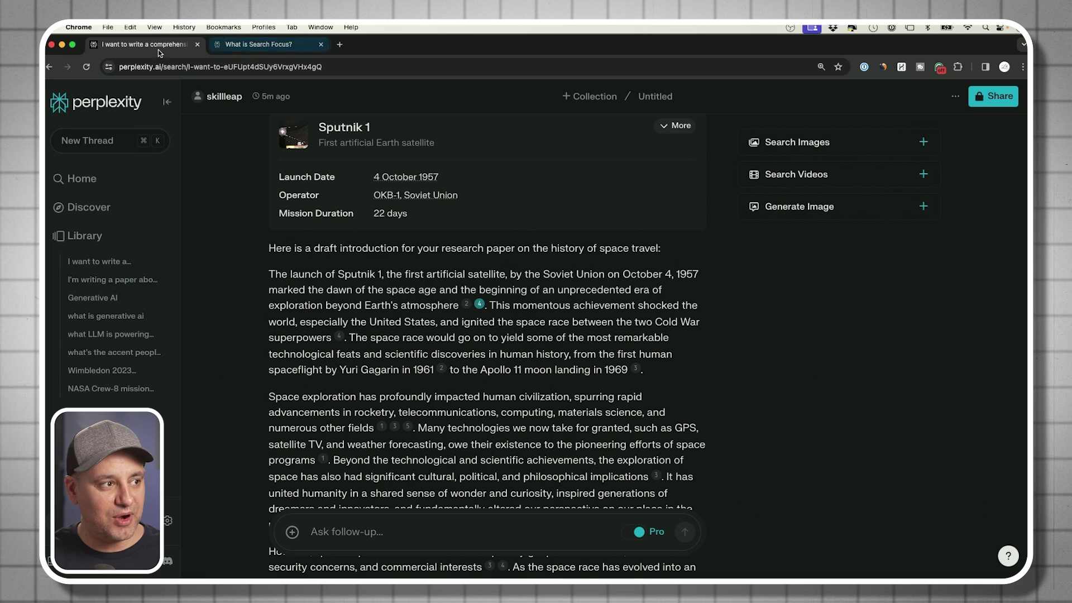
pyautogui.scroll(1, 635, 365)
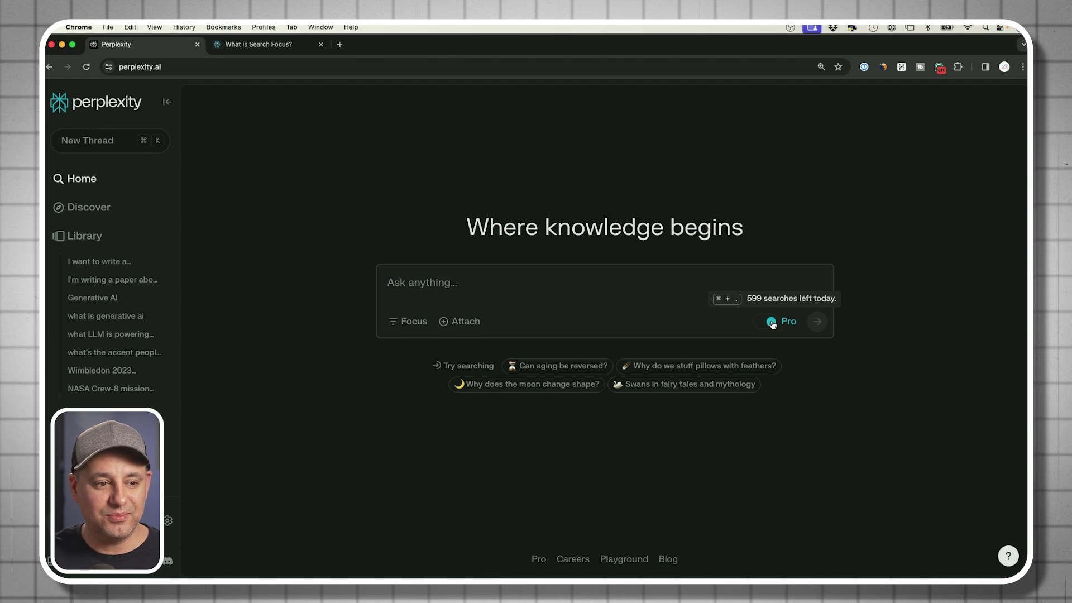
pyautogui.click(462, 323)
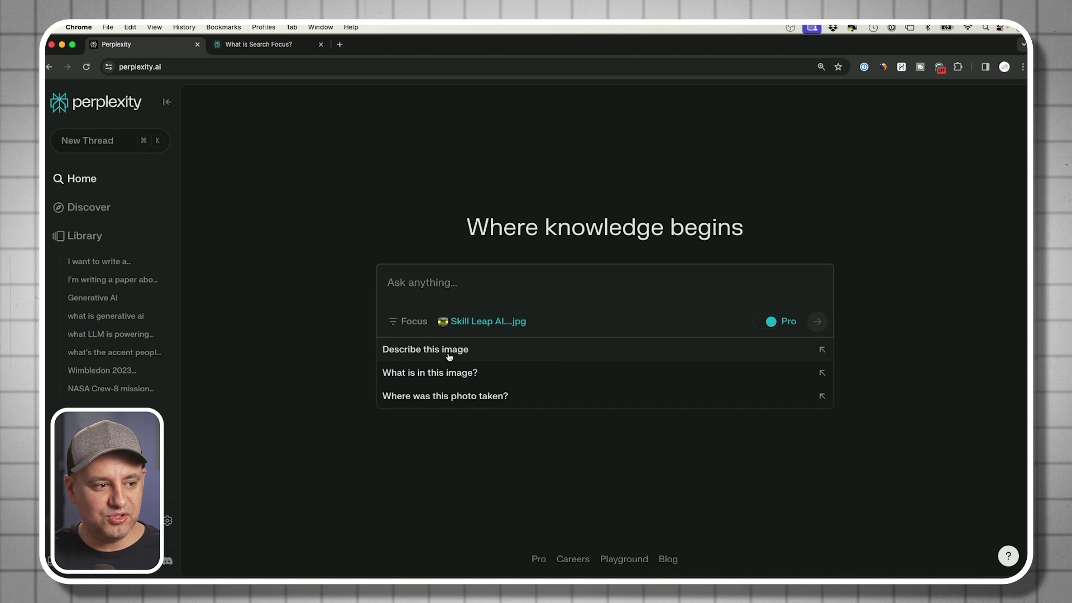
# Ask for a description of the attached AI-POWERED DESIGN image and view its thumbnail full size
pyautogui.click(450, 353)
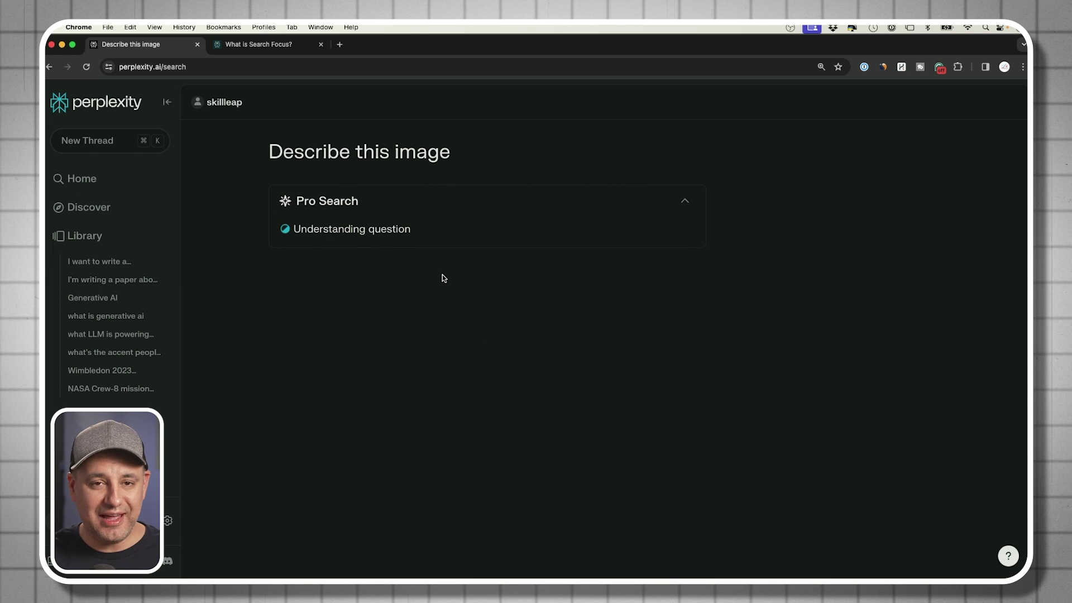
pyautogui.click(337, 330)
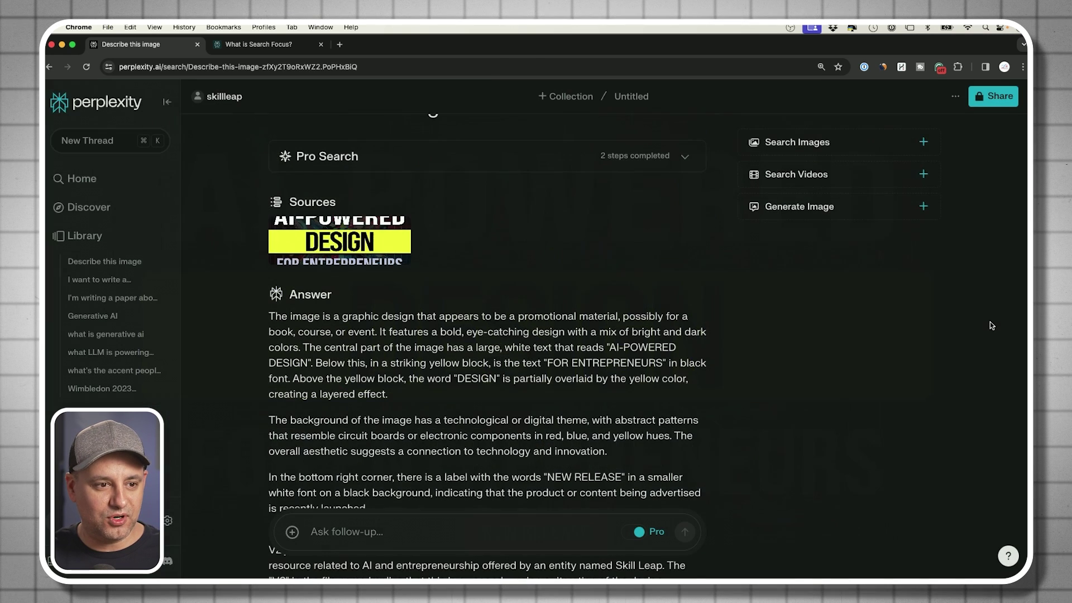
pyautogui.scroll(-1, 608, 341)
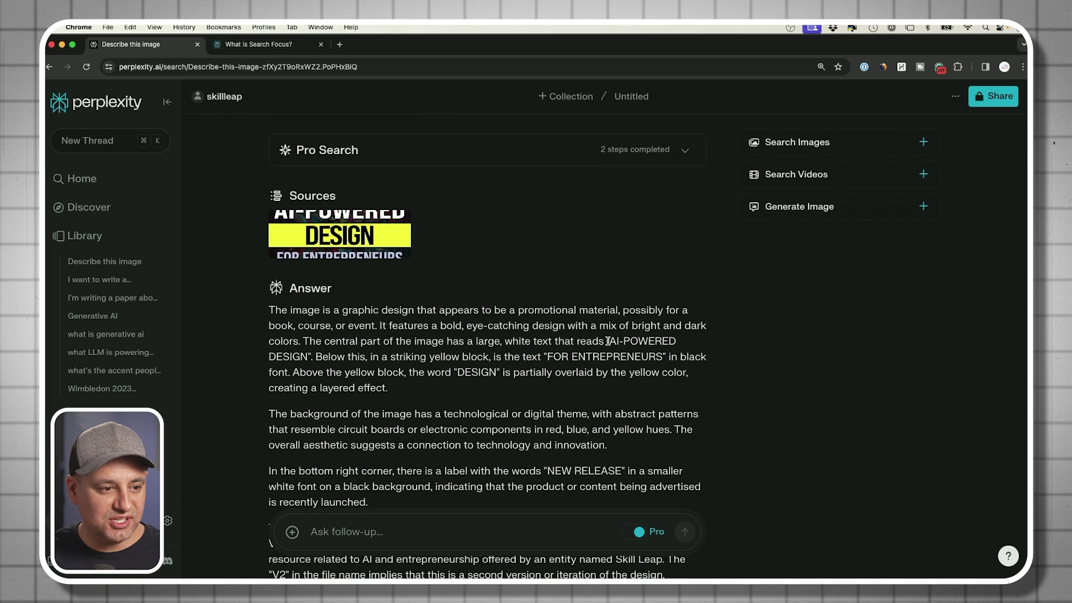
pyautogui.moveTo(607, 341)
pyautogui.mouseDown()
pyautogui.moveTo(626, 342)
pyautogui.moveTo(616, 341)
pyautogui.mouseUp()
pyautogui.scroll(-2, 427, 330)
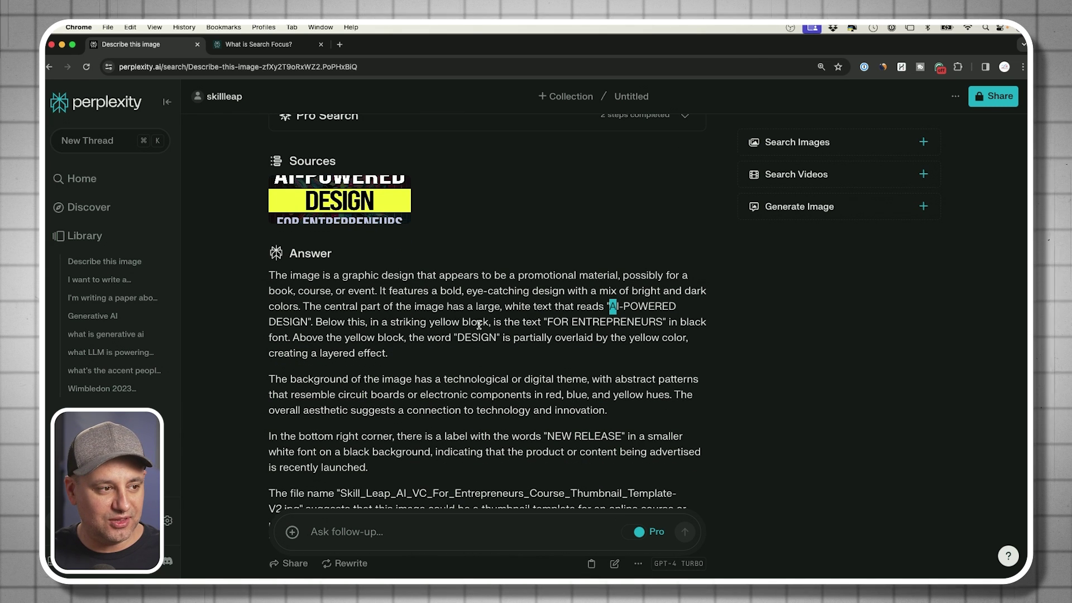
pyautogui.scroll(-3, 506, 371)
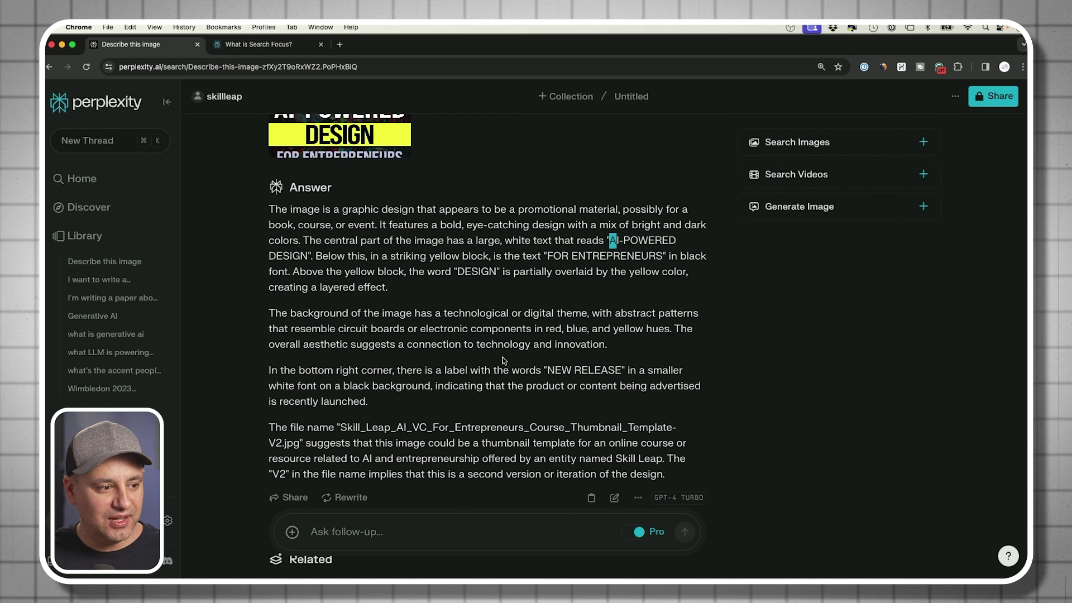
pyautogui.scroll(-2, 494, 366)
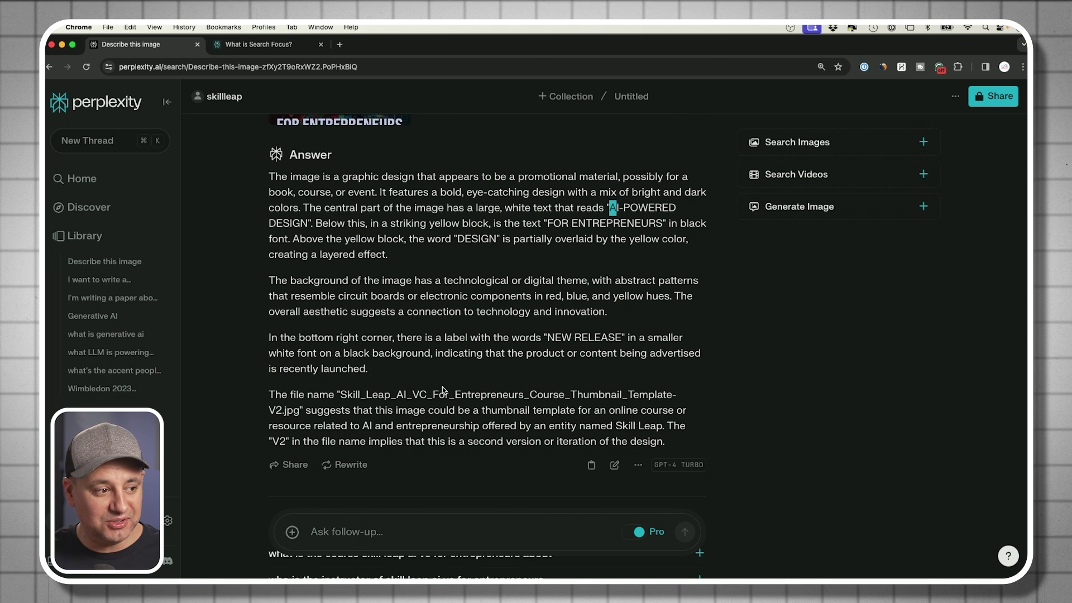
pyautogui.scroll(-1, 497, 390)
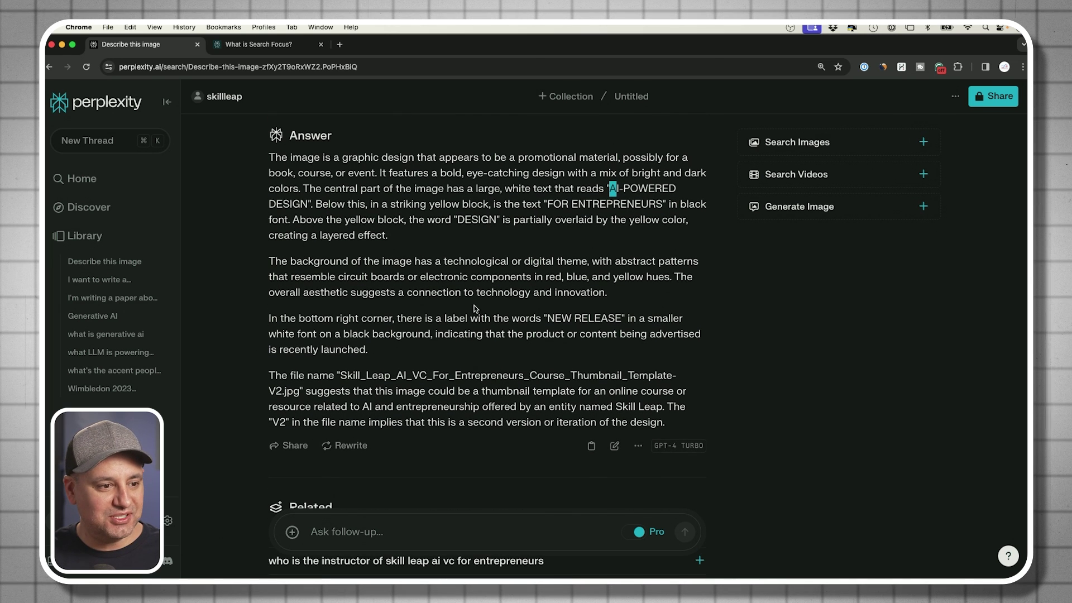
pyautogui.scroll(8, 548, 329)
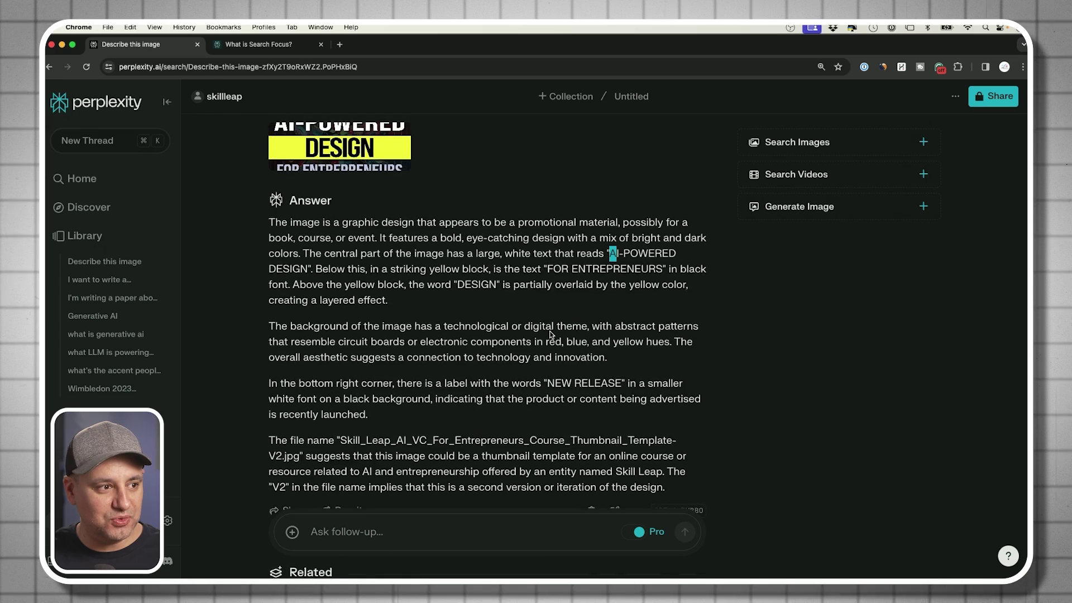
pyautogui.click(341, 248)
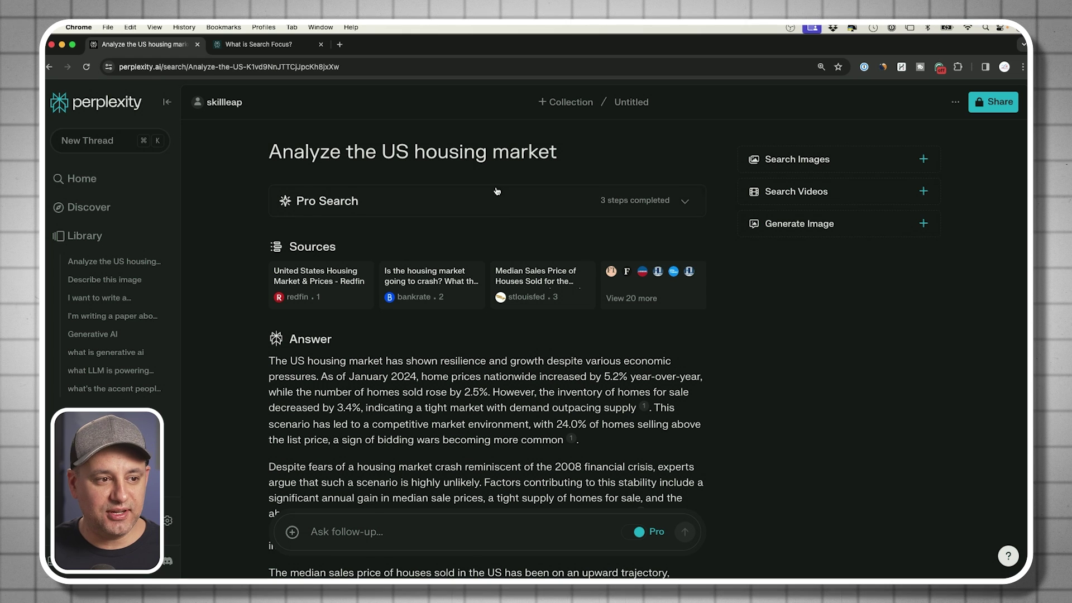
# Generate an Illustration-style image for the US housing market answer
pyautogui.click(795, 230)
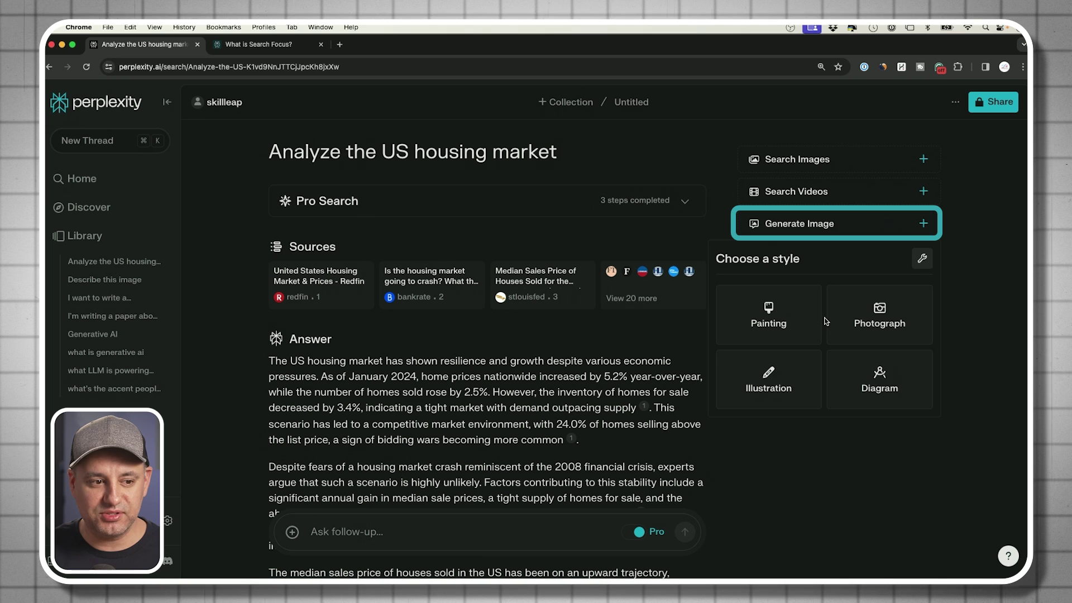
pyautogui.click(754, 379)
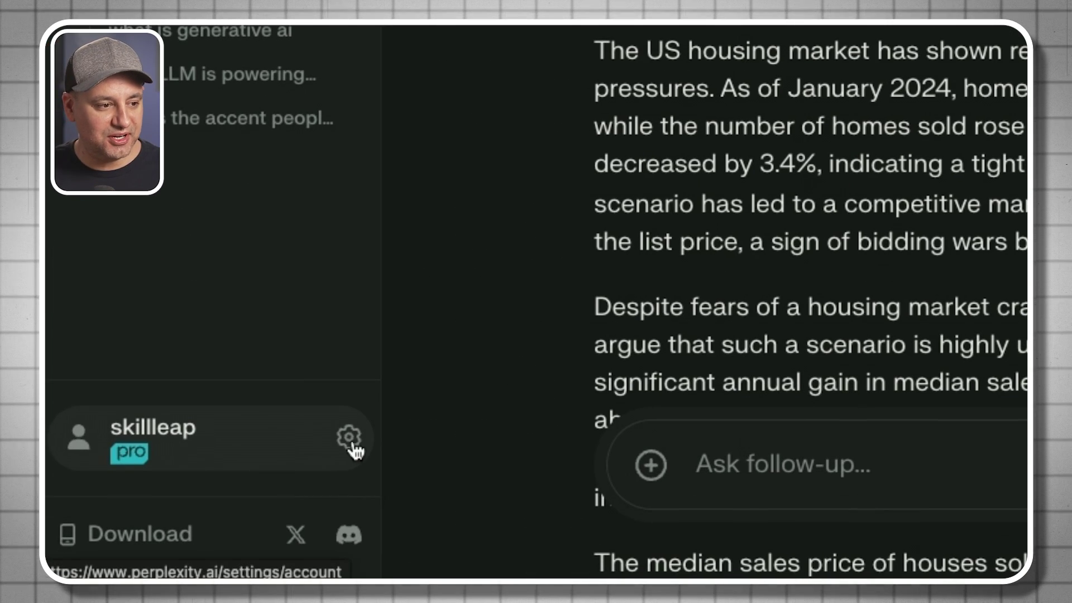
# In account settings, set the image generation model to DALL-E 3 and the AI model to Claude 3
pyautogui.click(349, 438)
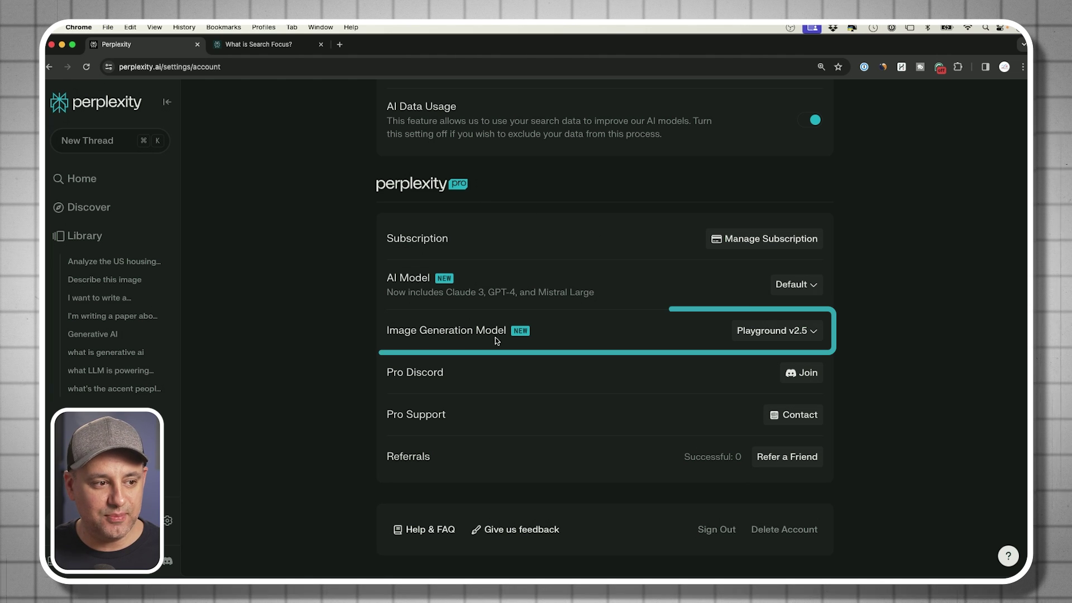
pyautogui.click(799, 335)
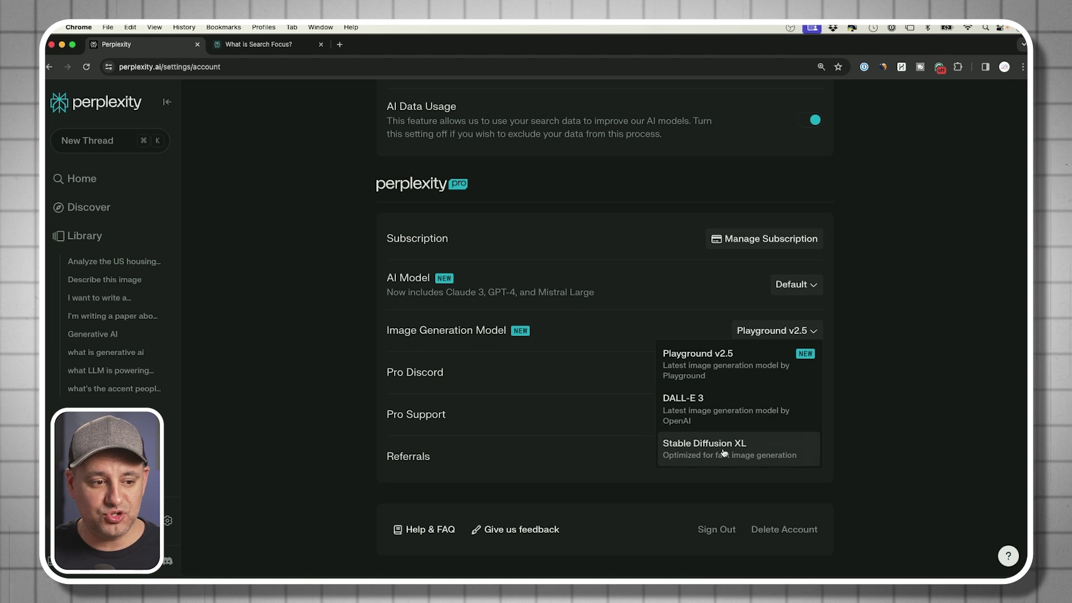
pyautogui.click(692, 408)
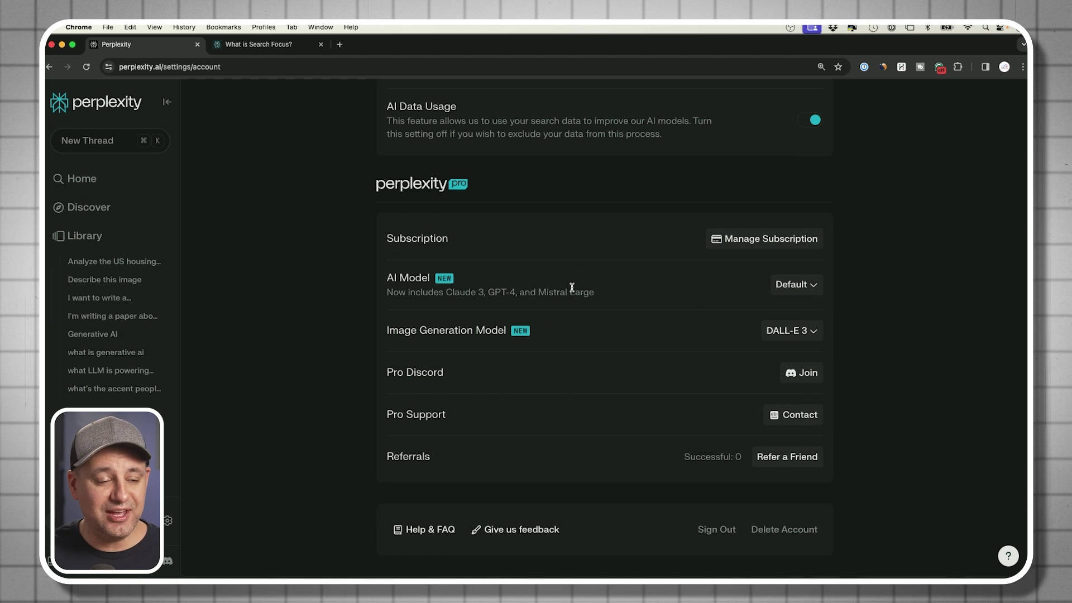
pyautogui.click(811, 292)
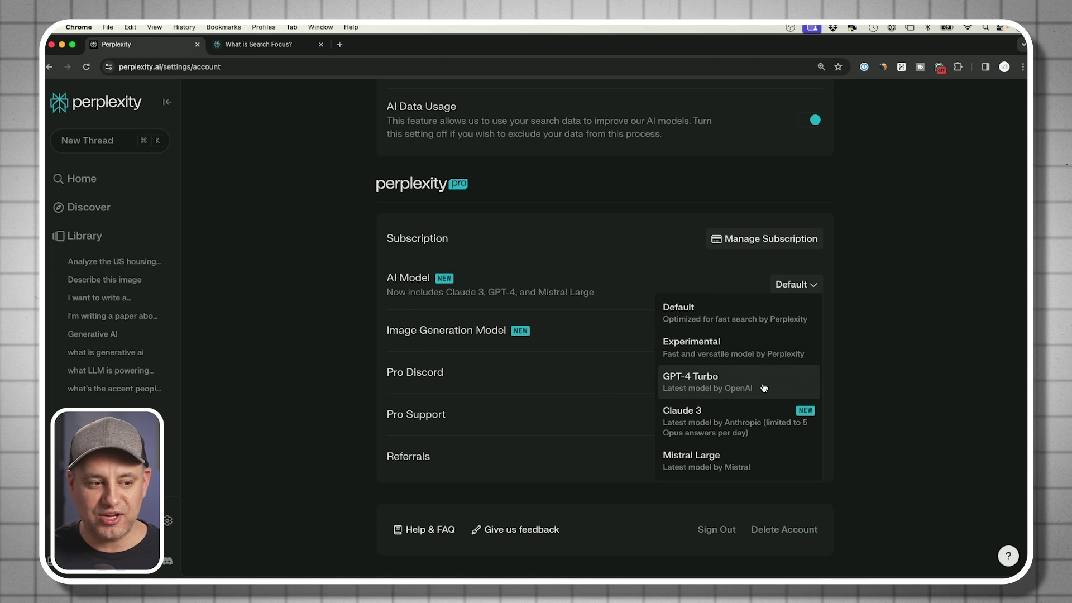
pyautogui.click(768, 422)
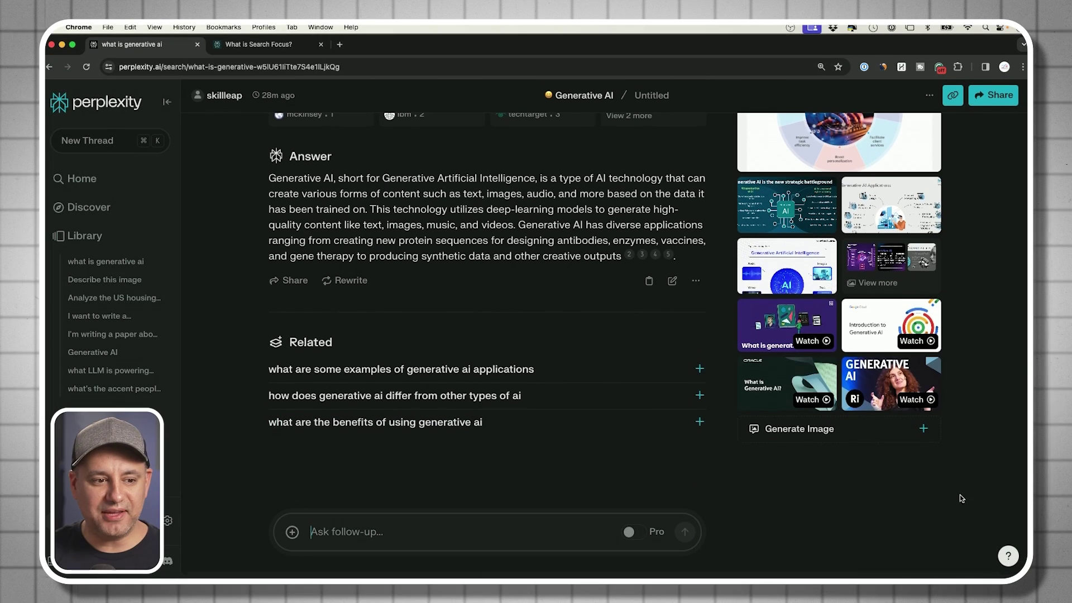
# Add a DALL-E 3 painting to the generative AI answer and view it enlarged
pyautogui.click(788, 440)
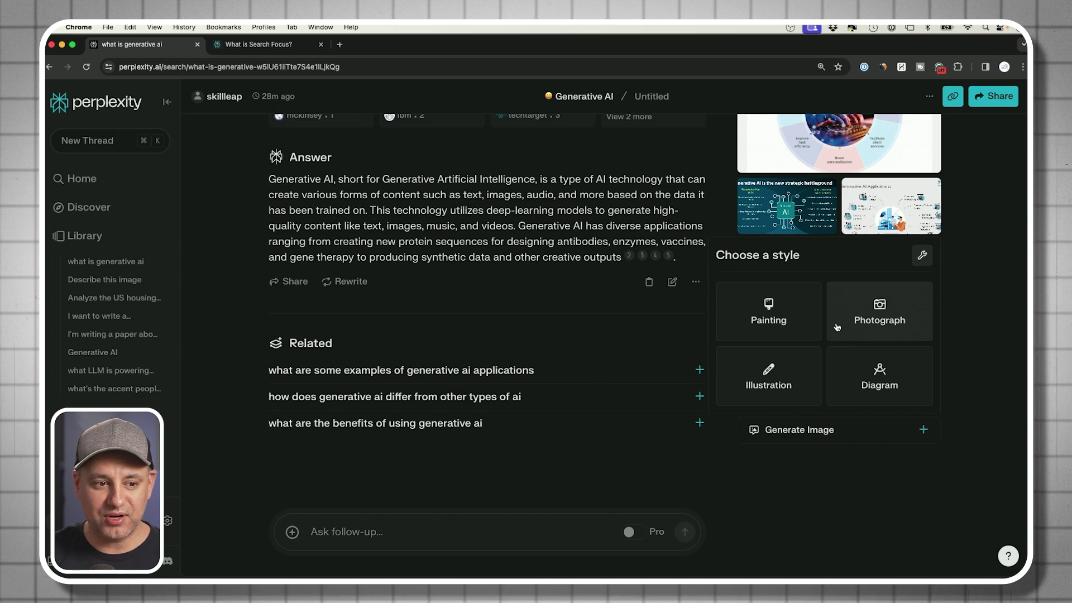
pyautogui.press('Escape')
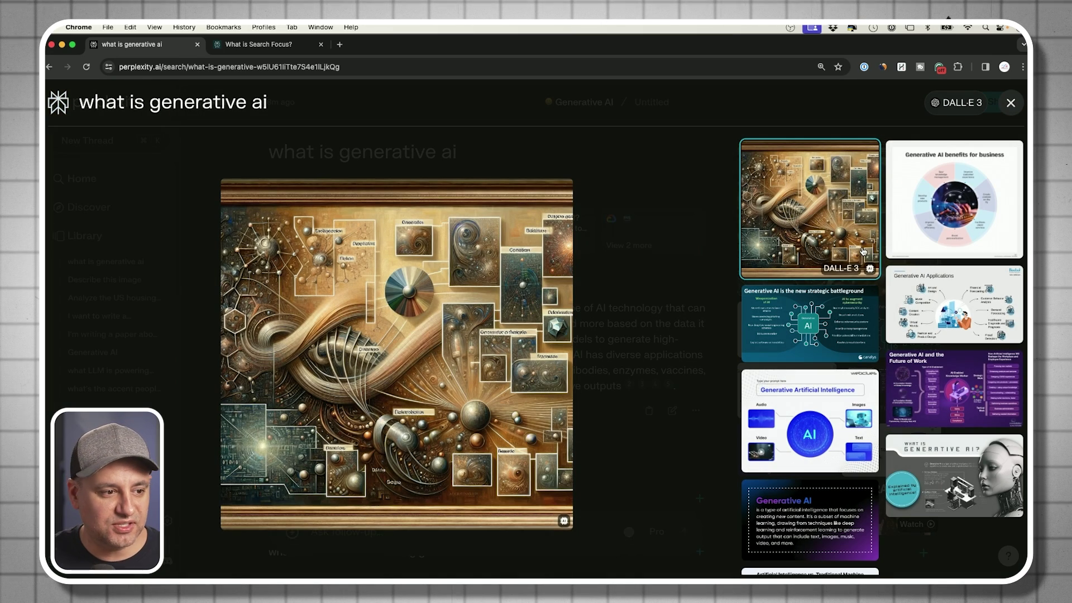
pyautogui.click(659, 262)
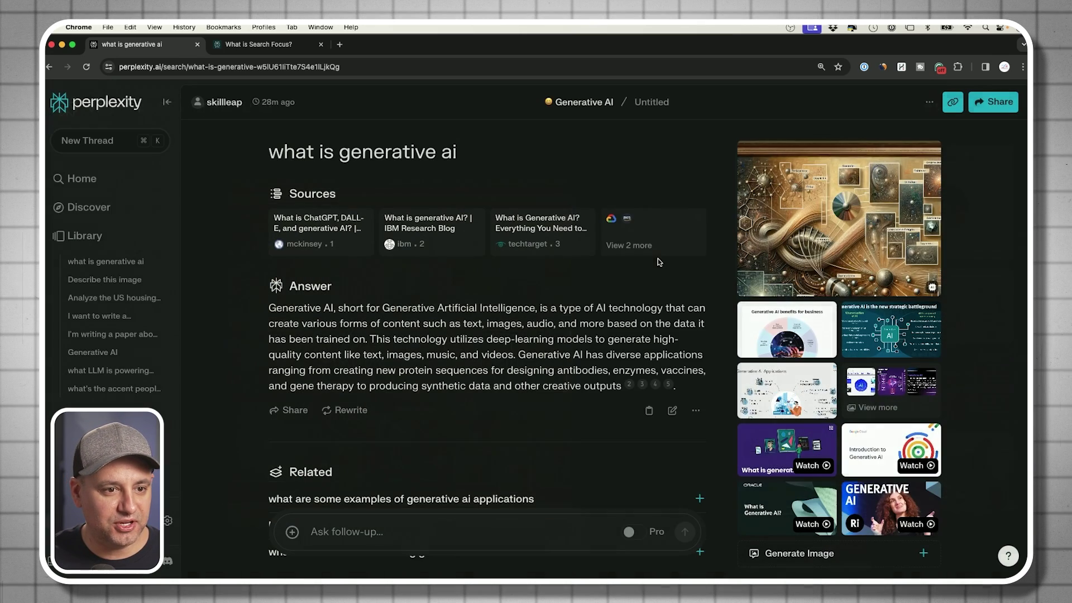
pyautogui.click(863, 204)
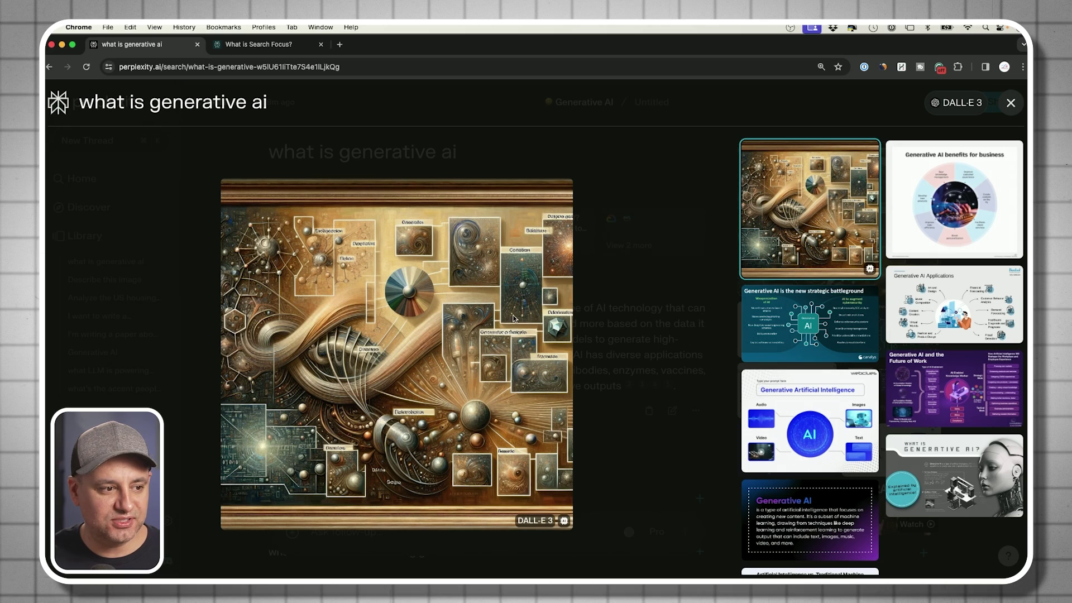
pyautogui.click(672, 299)
pyautogui.scroll(-3, 865, 271)
pyautogui.scroll(1, 865, 270)
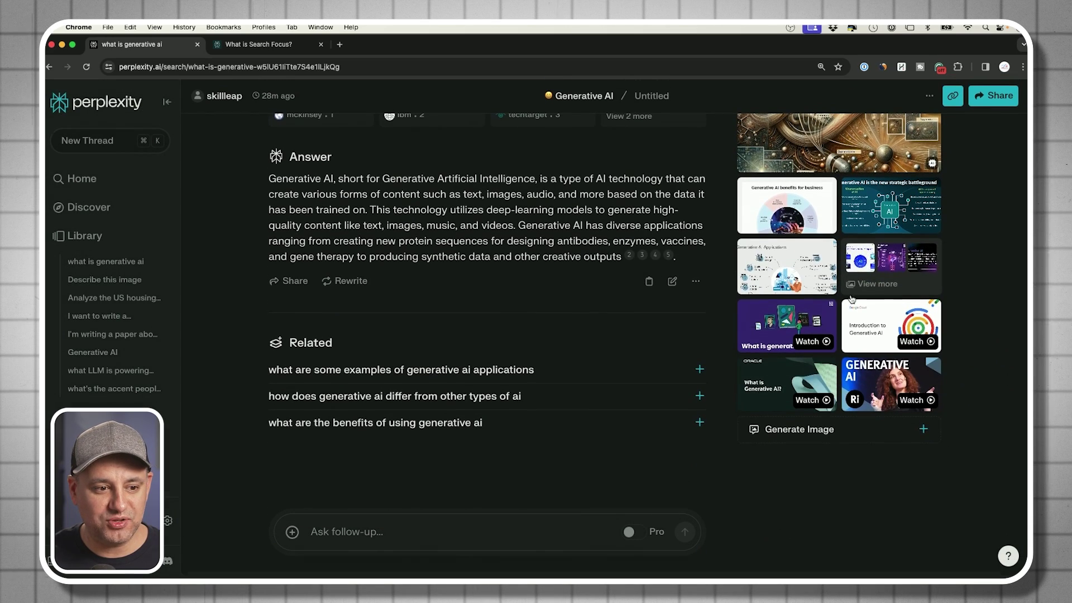
# Switch to a custom image prompt and start editing its prefilled Subject and Style fields
pyautogui.click(822, 431)
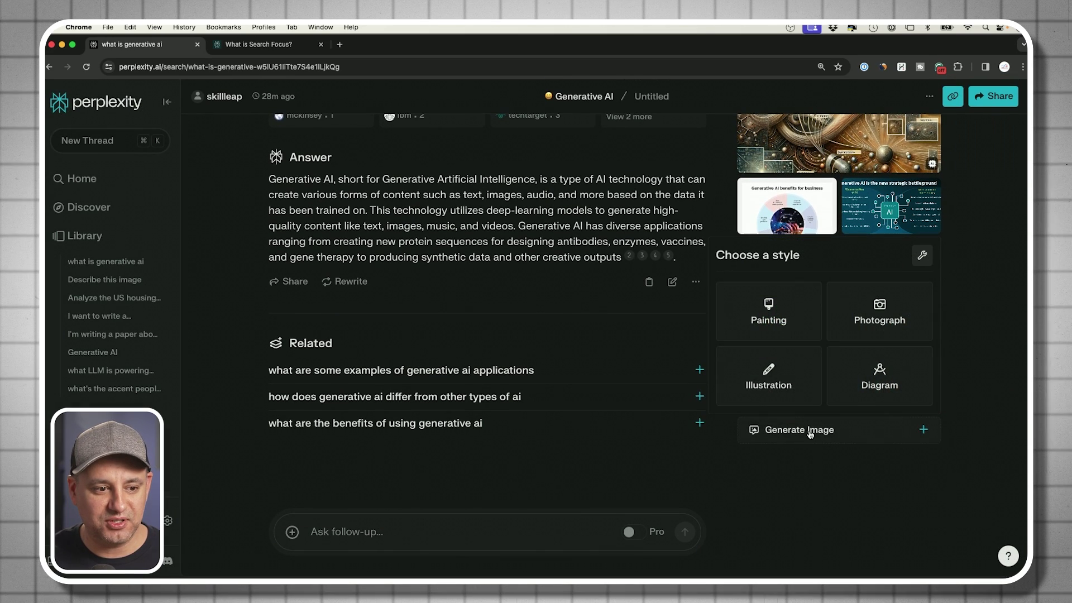
pyautogui.click(922, 257)
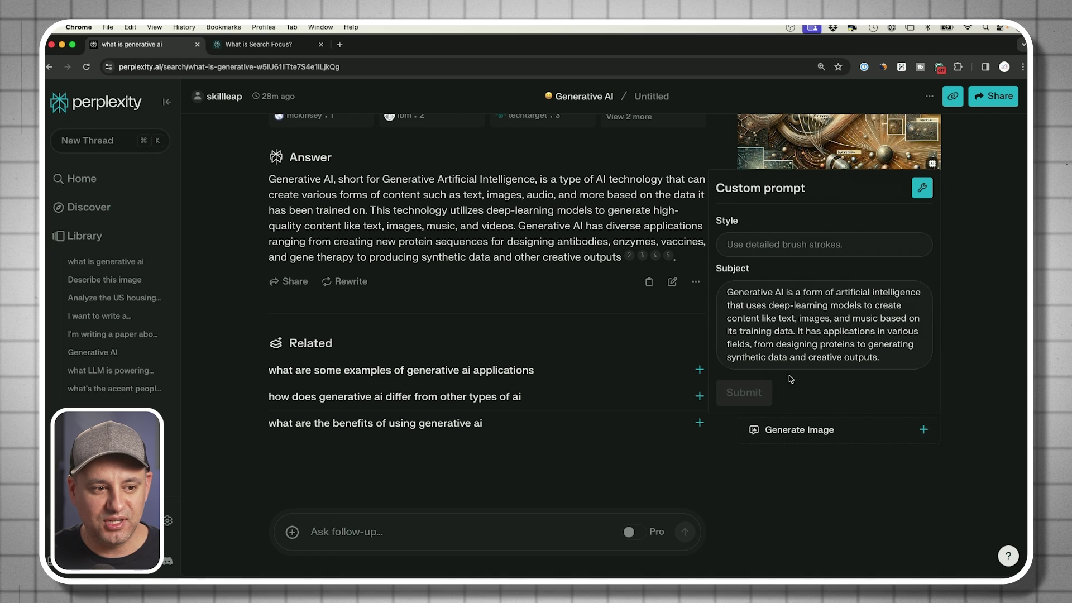
pyautogui.moveTo(727, 292); pyautogui.dragTo(906, 361)
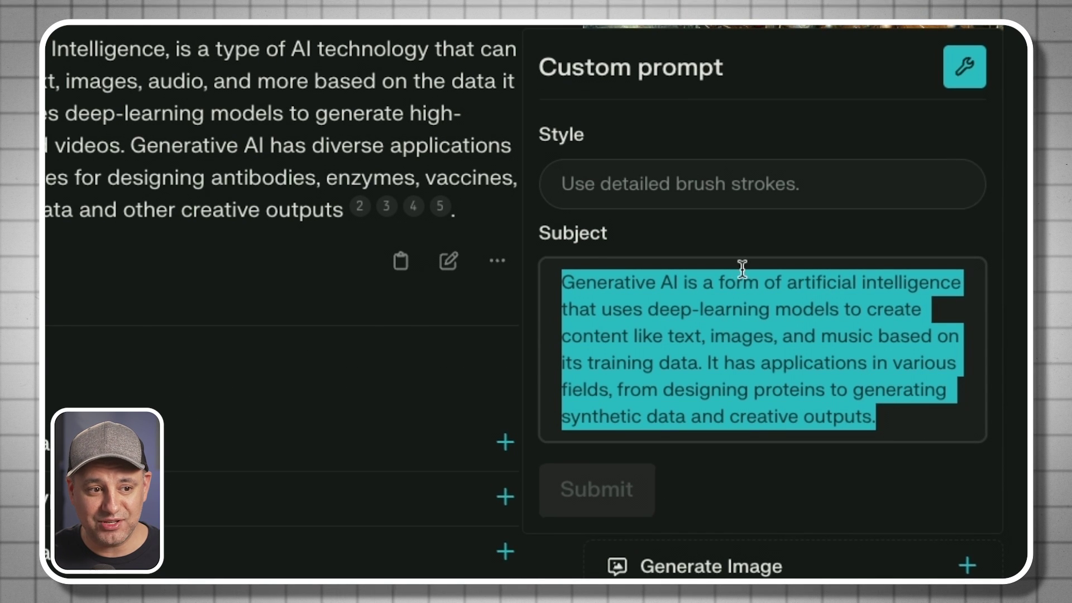
pyautogui.click(639, 199)
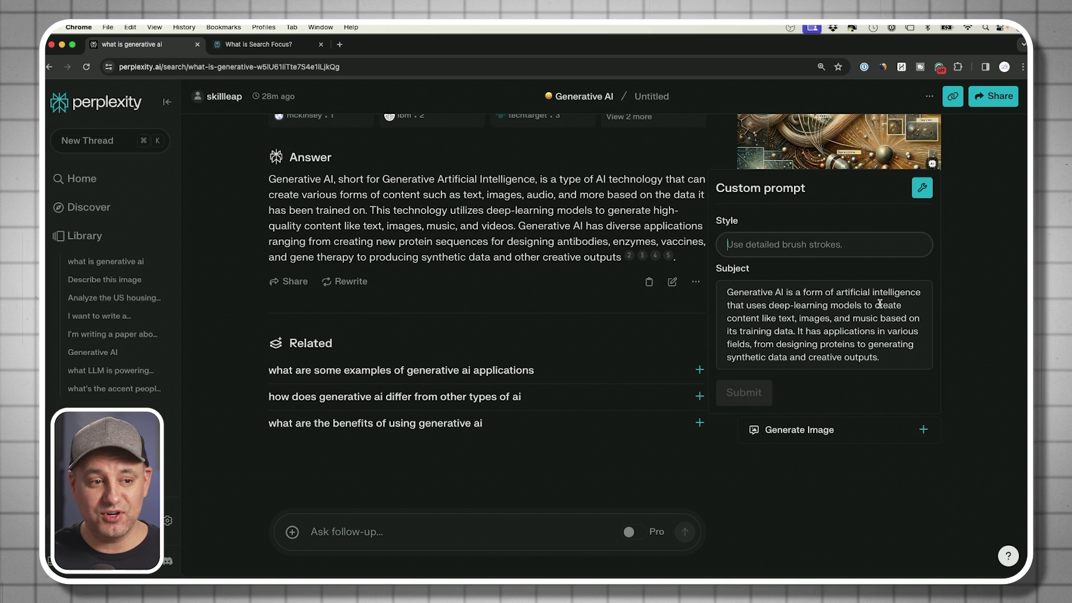
# Go to Discover and open the 'Apple unveils M3 MacBook Air' card, skimming its answer
pyautogui.click(85, 207)
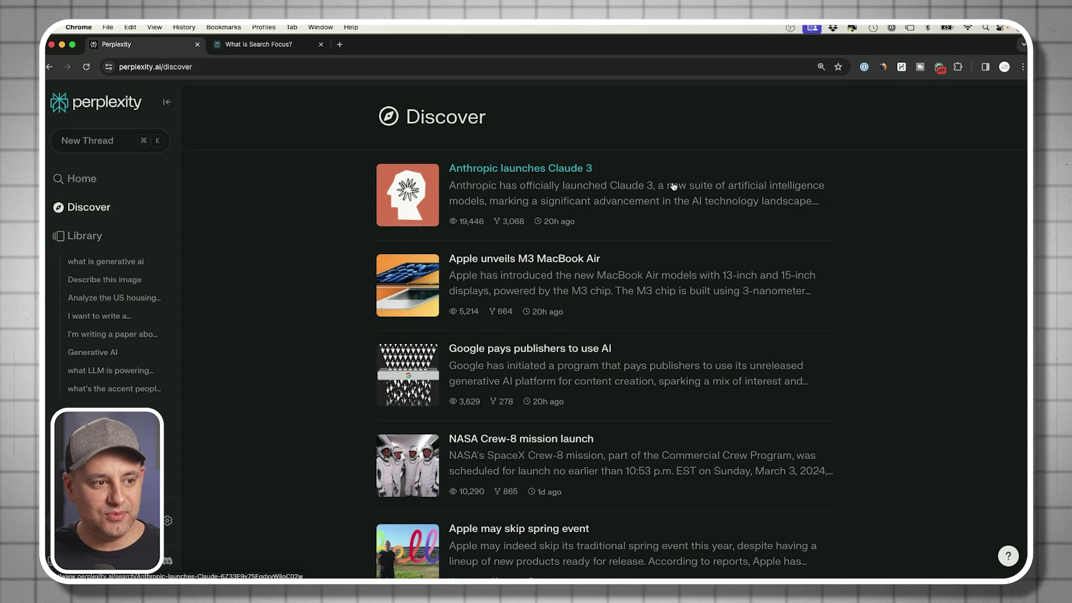
pyautogui.click(667, 286)
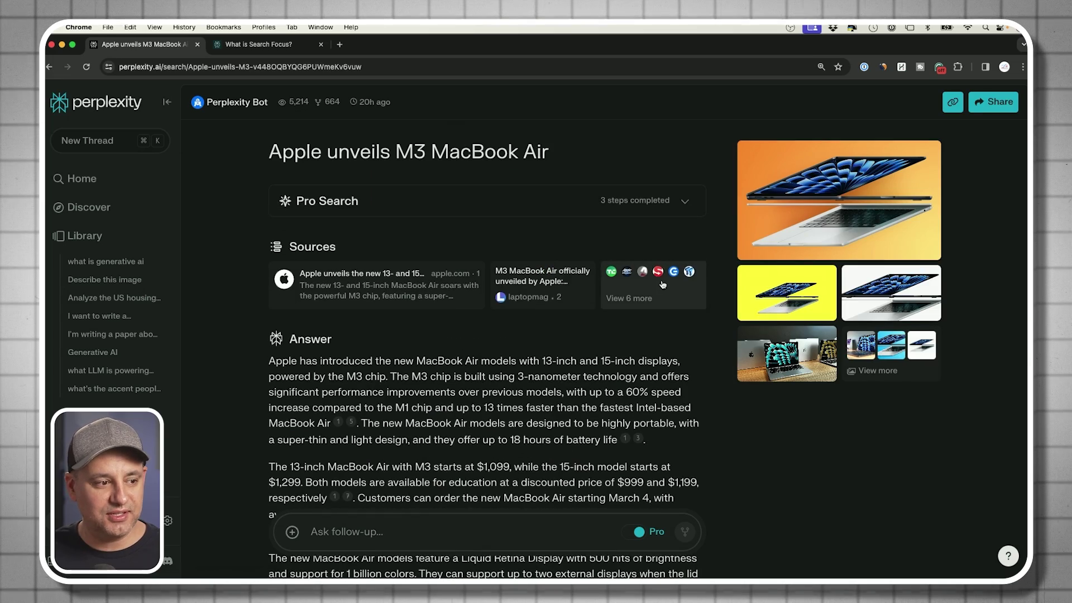
pyautogui.scroll(-10, 663, 285)
pyautogui.scroll(10, 681, 297)
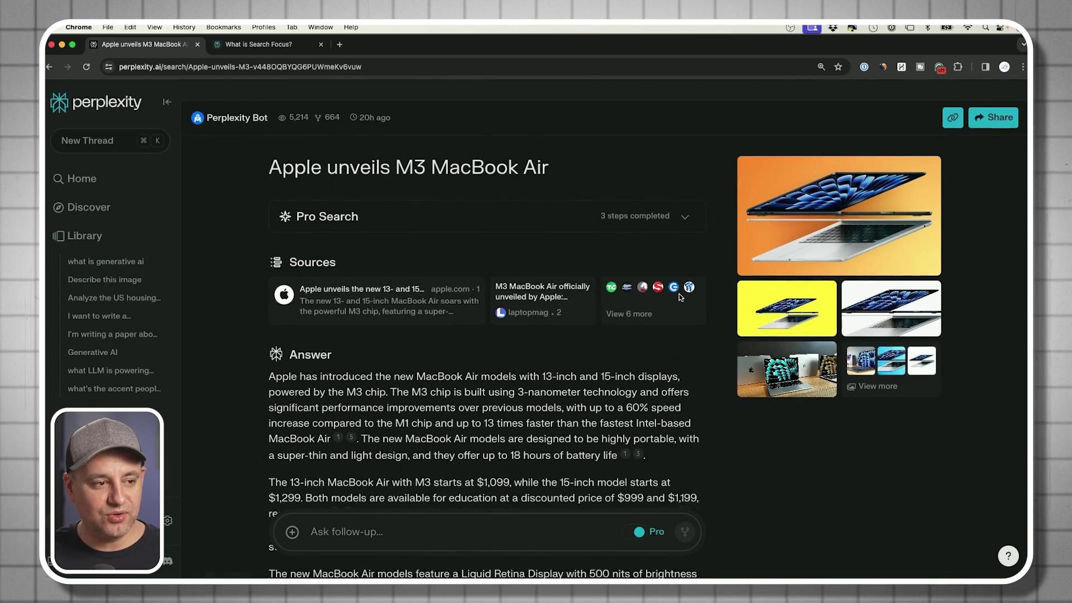